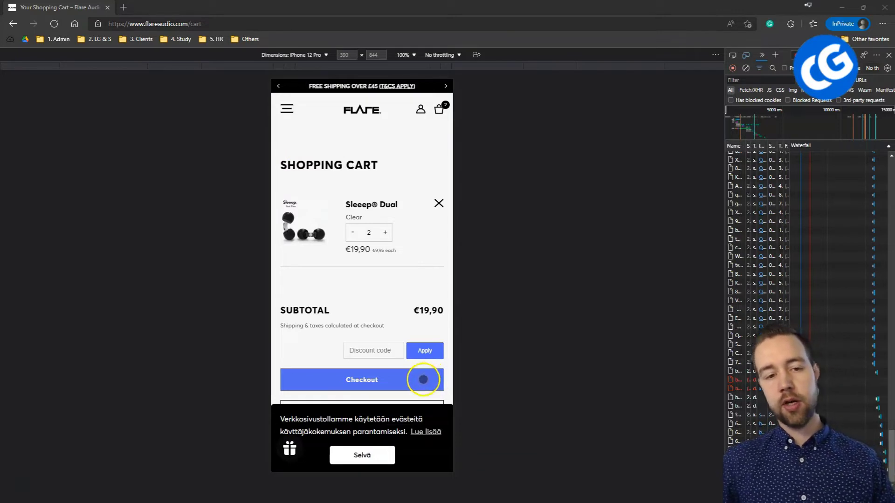
- Proceed from the Sleeep Dual cart to the checkout Information step with a €19.90 total
click(423, 379)
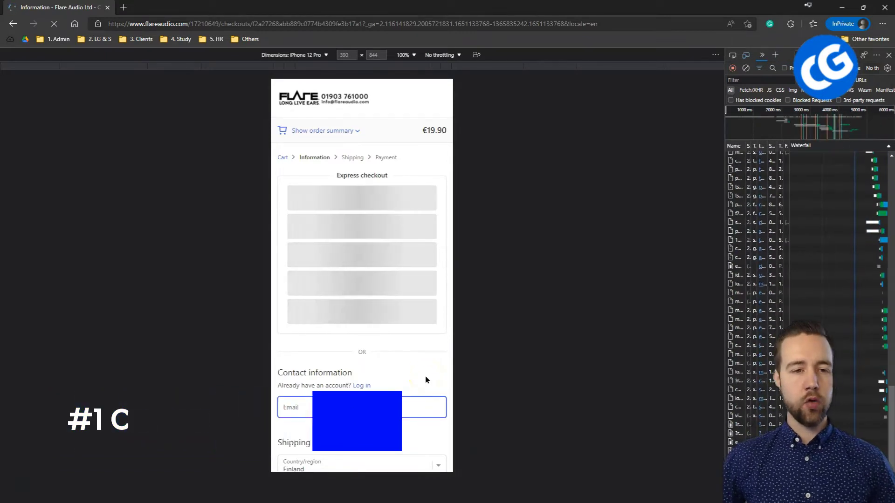
scroll(410, 355, down, 6)
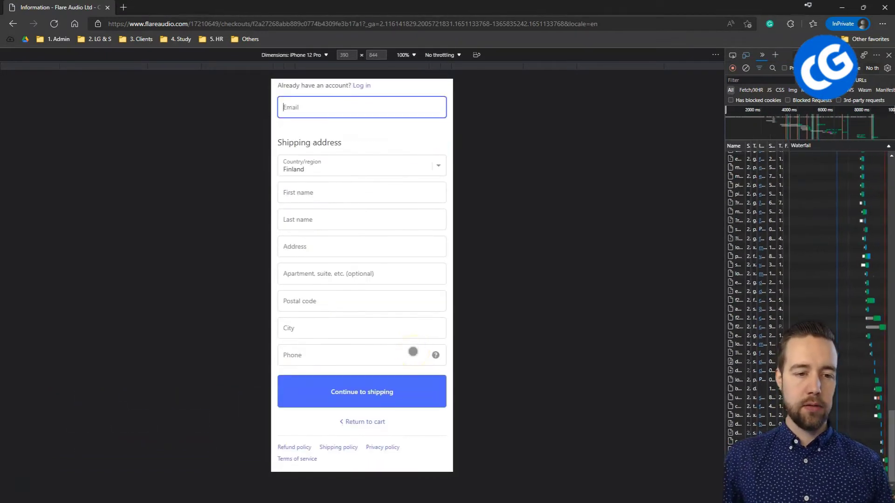
click(408, 392)
click(330, 392)
click(436, 396)
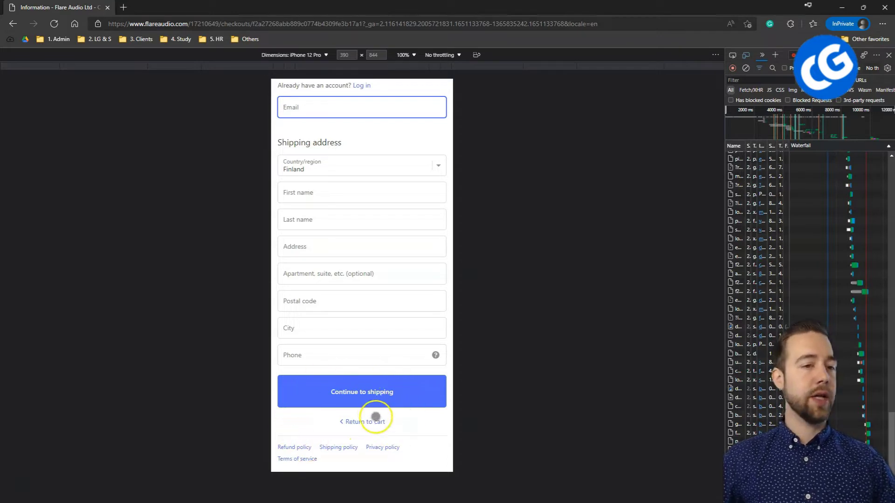
scroll(370, 392, up, 4)
scroll(370, 394, up, 2)
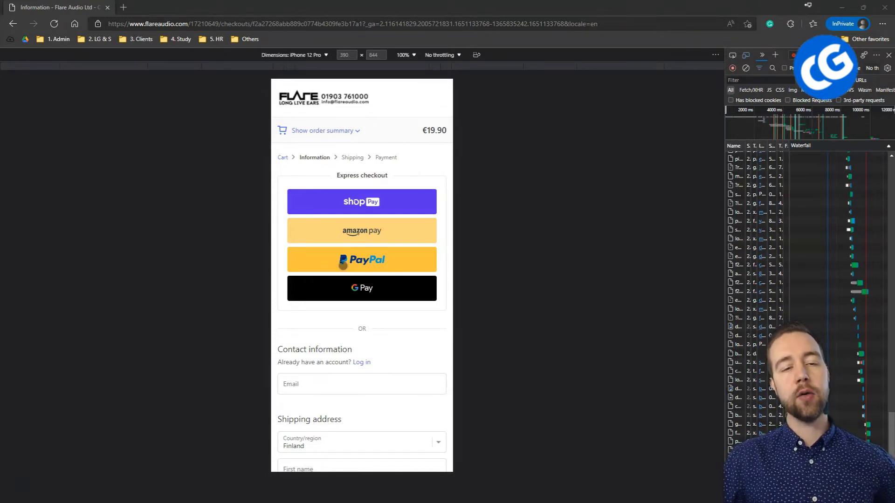
- Show the Laatulakanat Themes page beside the Pixel 4 XL checkout preview
click(411, 231)
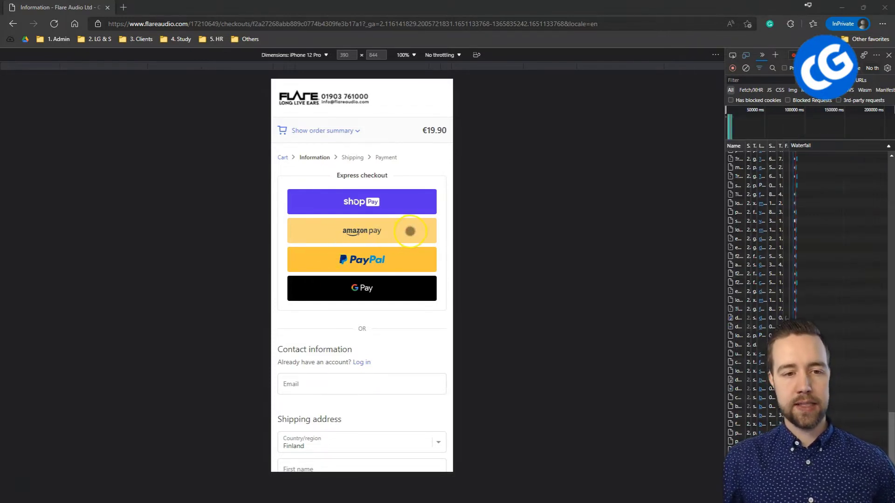
click(490, 227)
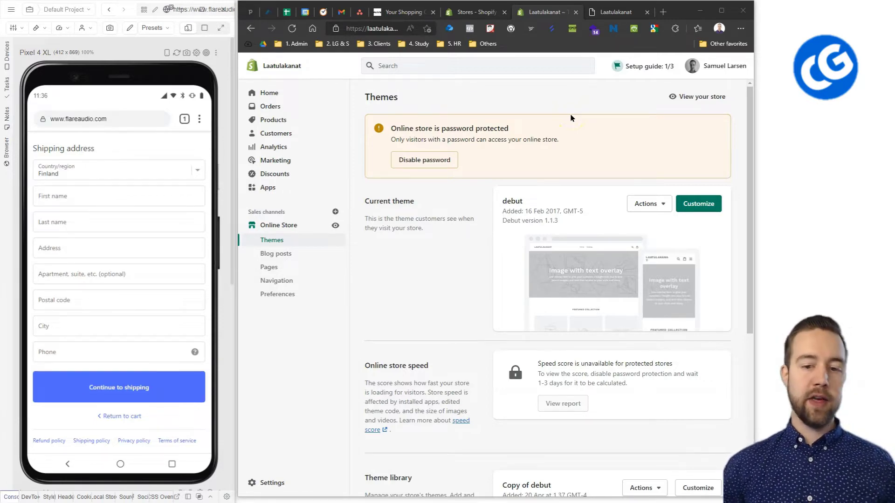
scroll(154, 233, up, 6)
scroll(168, 294, down, 1)
scroll(168, 294, down, 5)
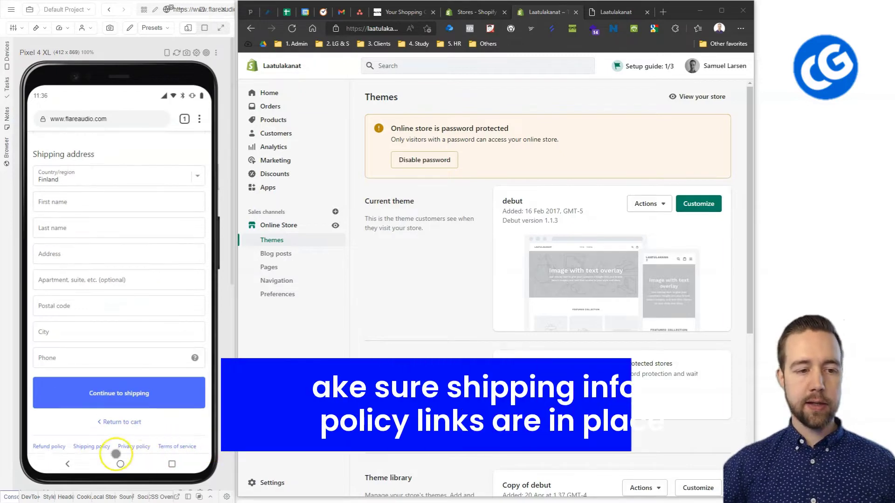
click(54, 448)
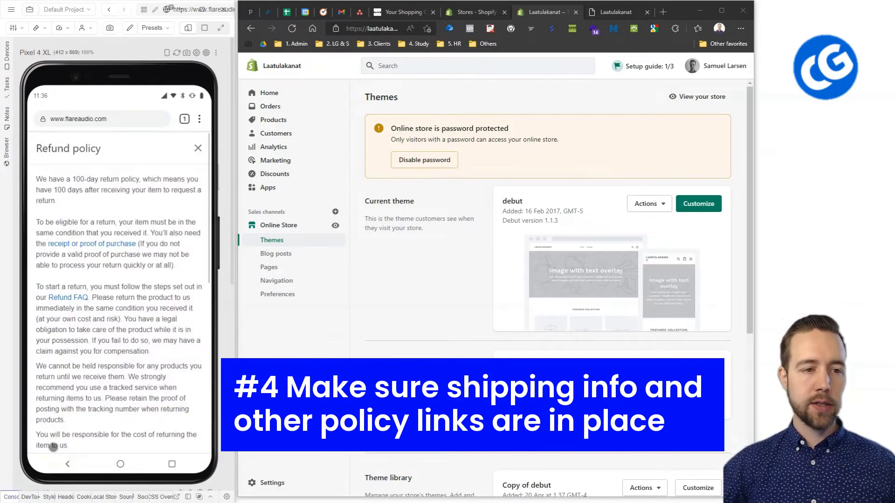
scroll(145, 355, down, 6)
scroll(145, 355, up, 6)
click(199, 163)
click(125, 441)
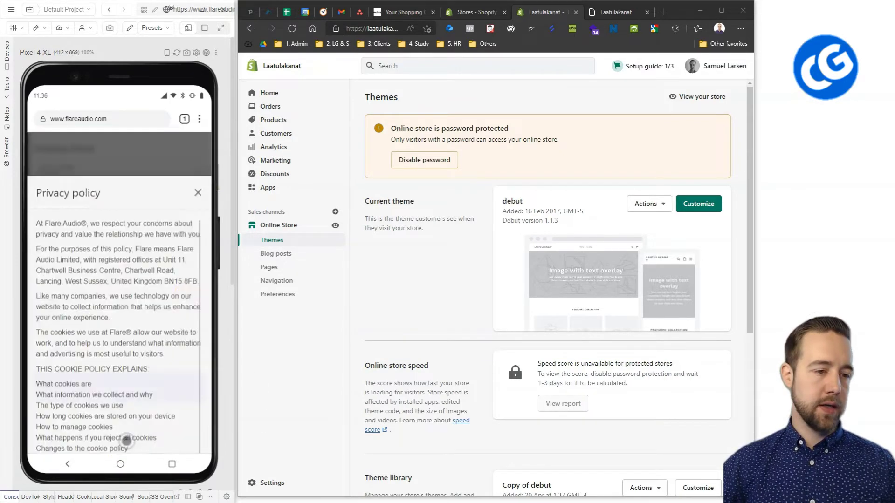
scroll(119, 382, down, 5)
scroll(200, 154, up, 6)
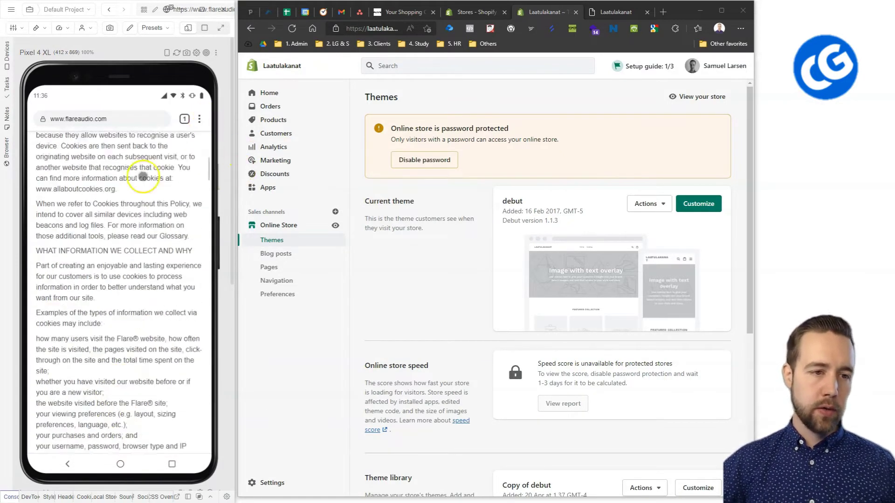
click(198, 150)
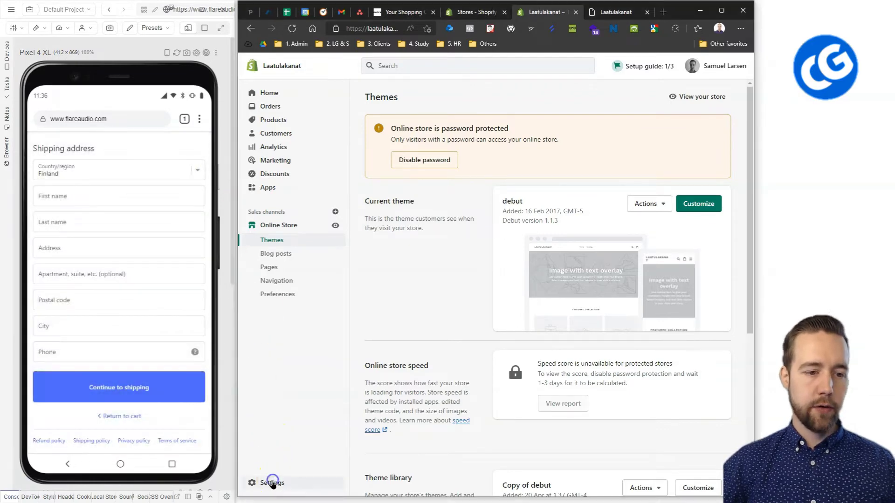
- Open Settings > Policies and scroll through the Refund, Privacy, Terms of service and Shipping editors
click(271, 483)
scroll(308, 441, down, 5)
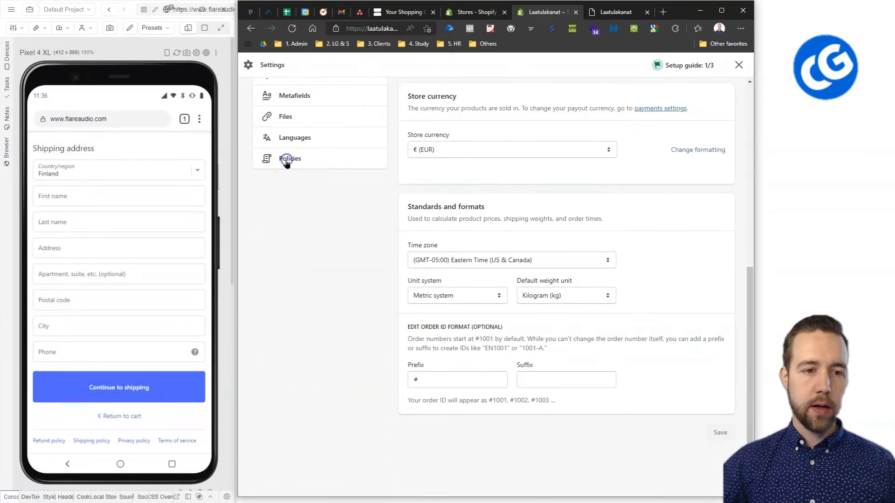
click(286, 159)
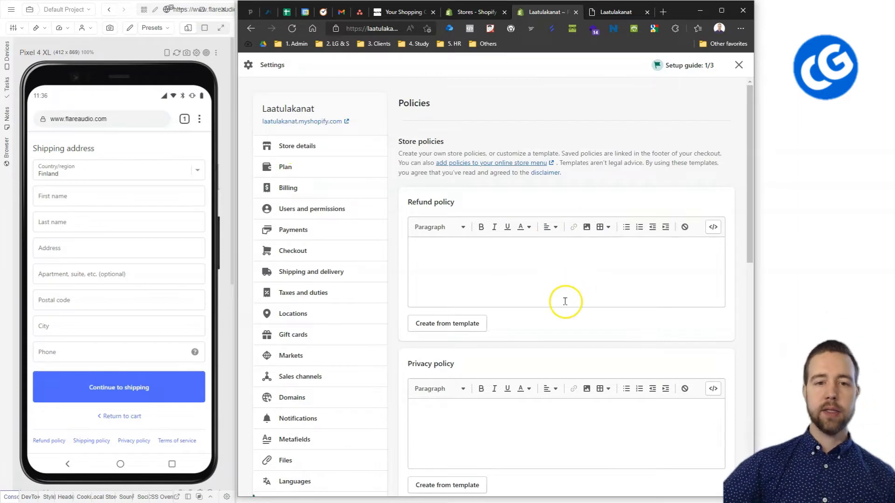
scroll(564, 303, down, 5)
scroll(565, 309, down, 6)
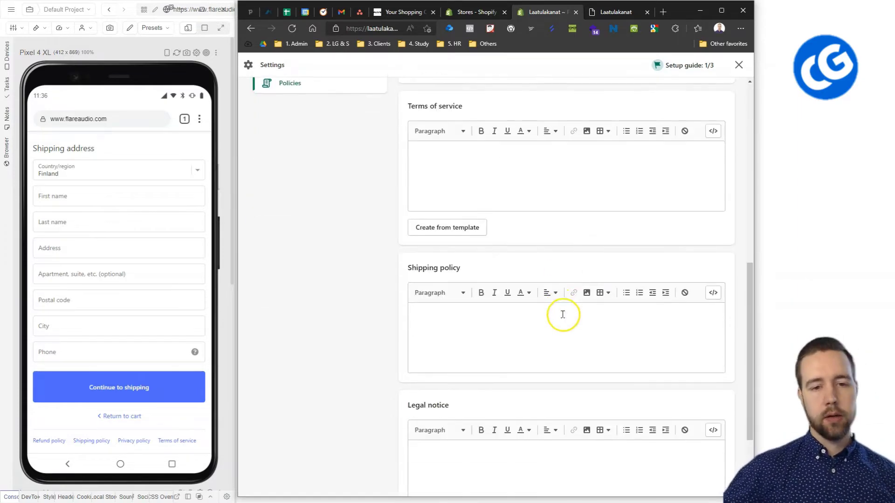
scroll(120, 370, down, 3)
scroll(120, 376, up, 3)
scroll(456, 303, up, 10)
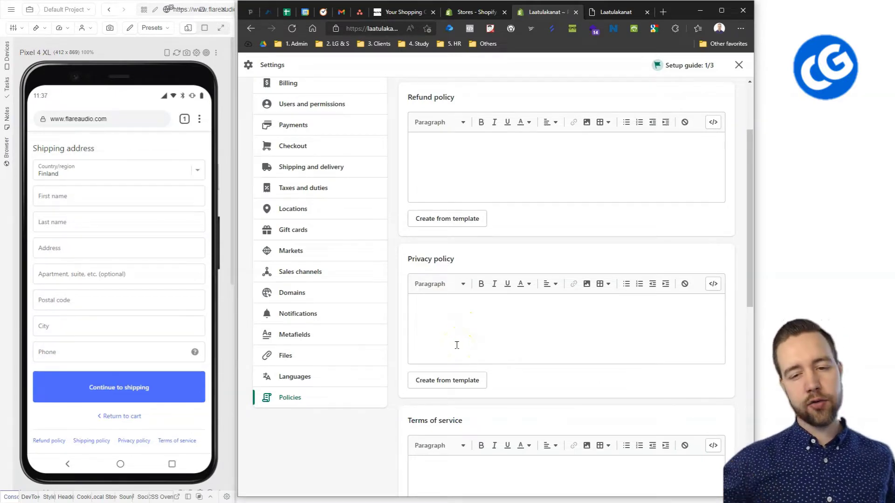
scroll(456, 346, down, 3)
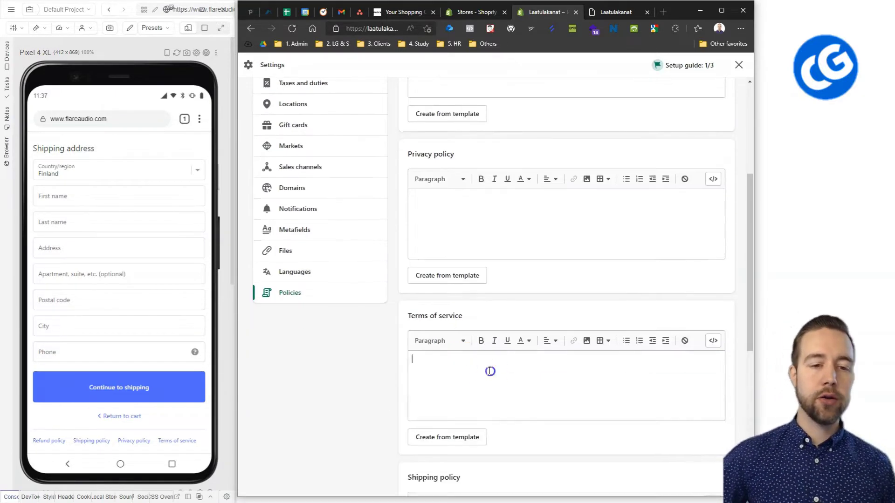
- Place the cursor in the Terms of service text, then in the empty Refund policy editor
click(490, 370)
click(439, 333)
triple_click(439, 316)
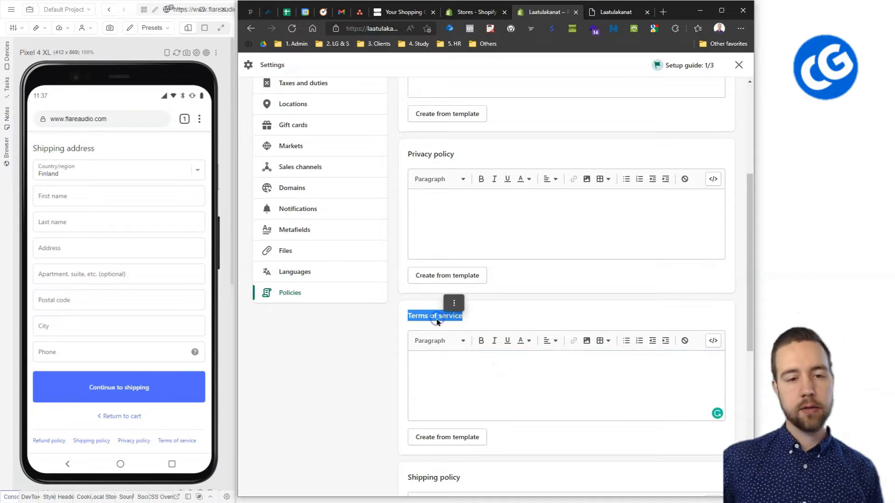
click(369, 373)
scroll(406, 373, up, 5)
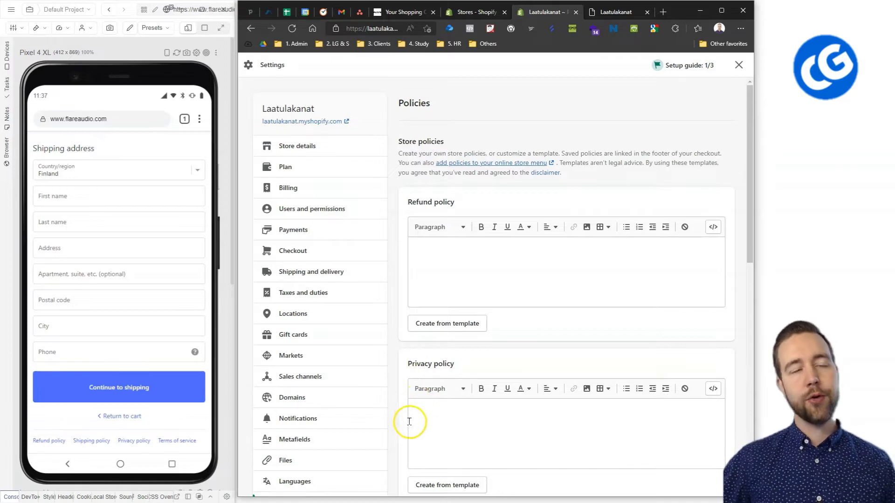
click(544, 274)
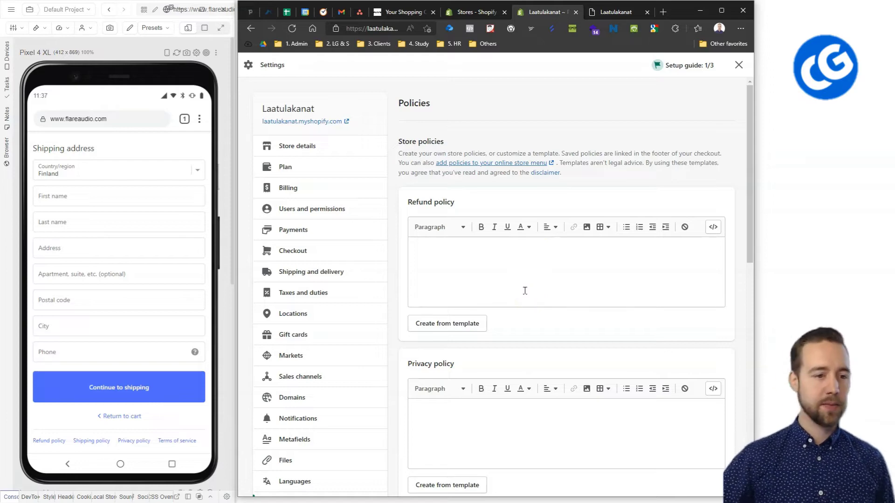
scroll(525, 291, down, 7)
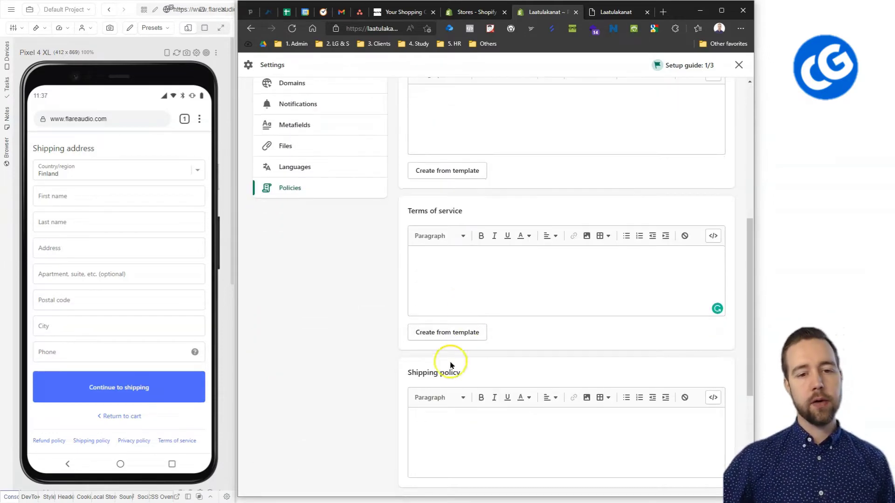
mouse_move(451, 367)
mouse_down()
mouse_move(414, 380)
mouse_move(434, 372)
mouse_up()
triple_click(432, 372)
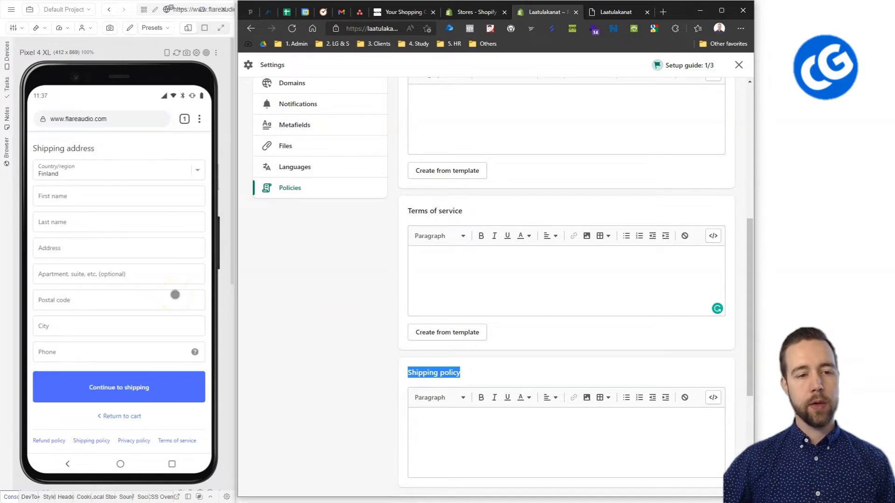
scroll(175, 295, down, 2)
scroll(157, 300, up, 6)
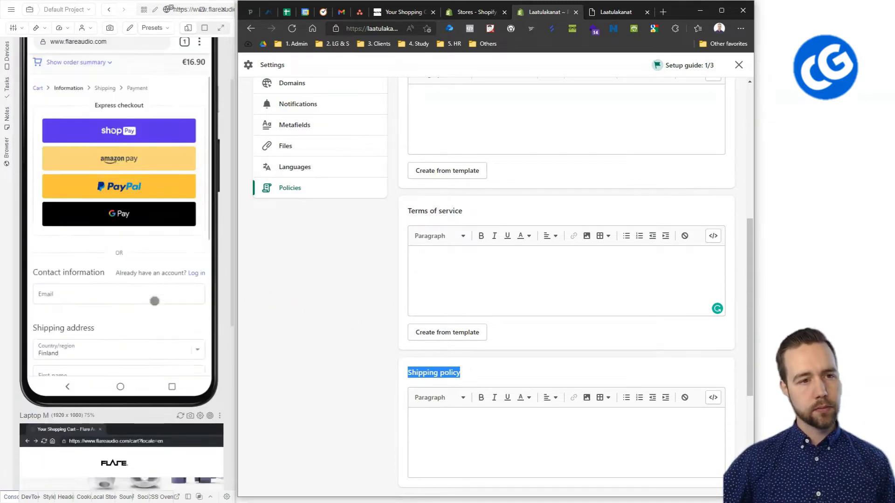
scroll(120, 124, down, 5)
scroll(101, 133, up, 5)
click(101, 133)
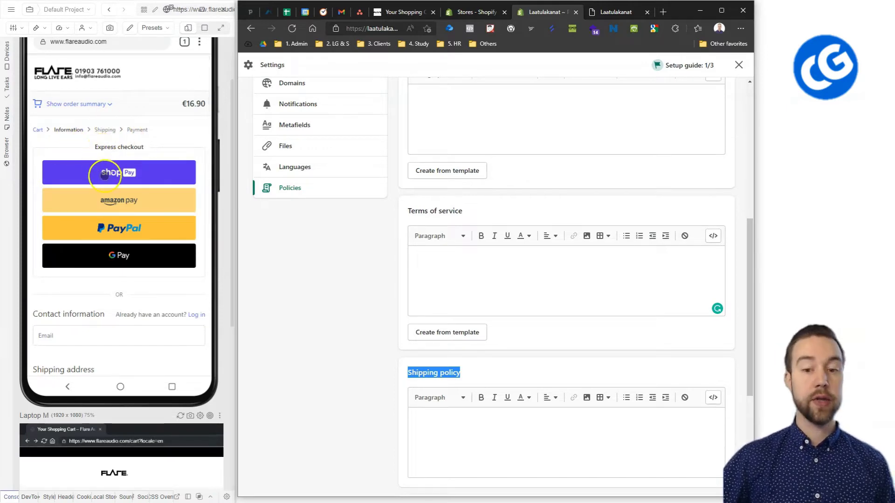
scroll(120, 220, down, 5)
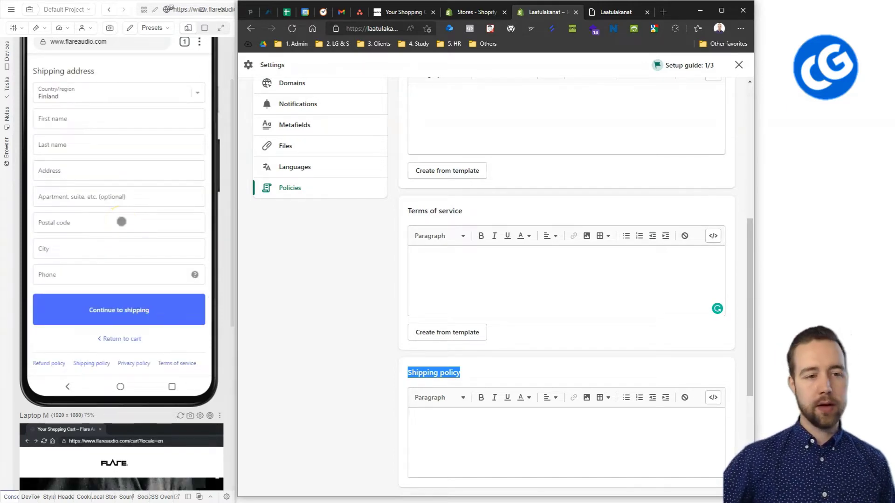
scroll(123, 223, up, 2)
click(116, 242)
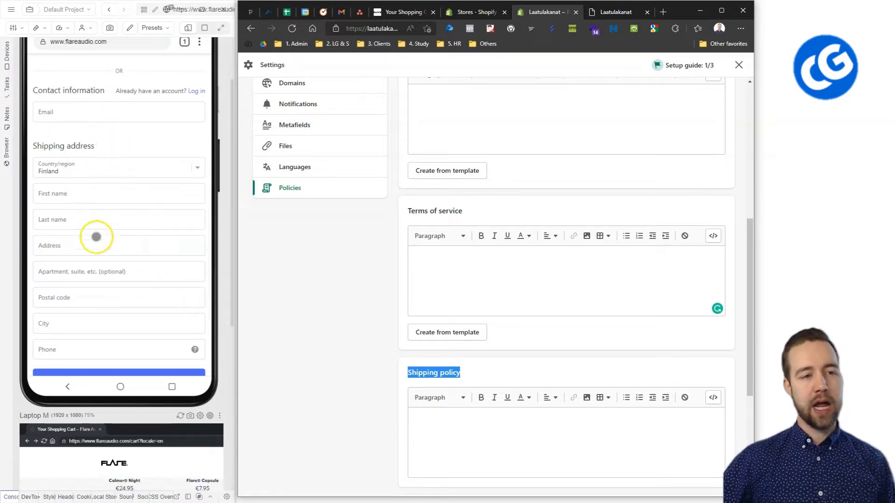
scroll(144, 344, up, 3)
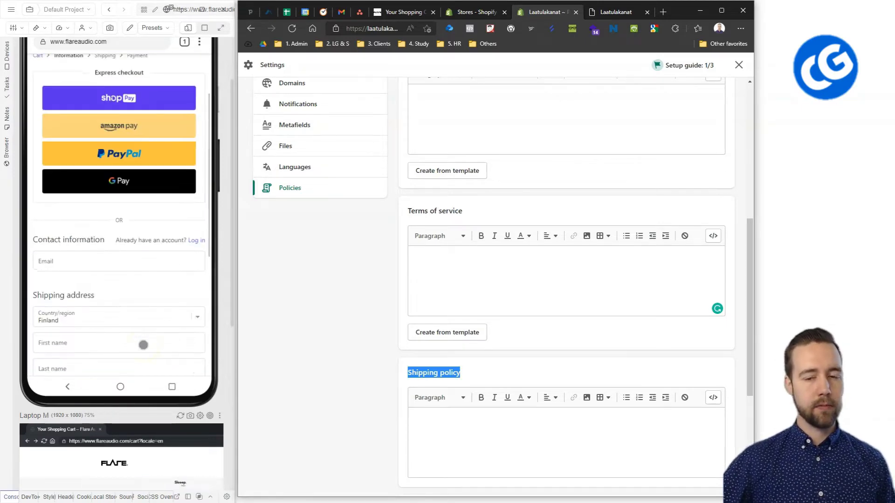
scroll(146, 321, down, 2)
scroll(146, 323, down, 5)
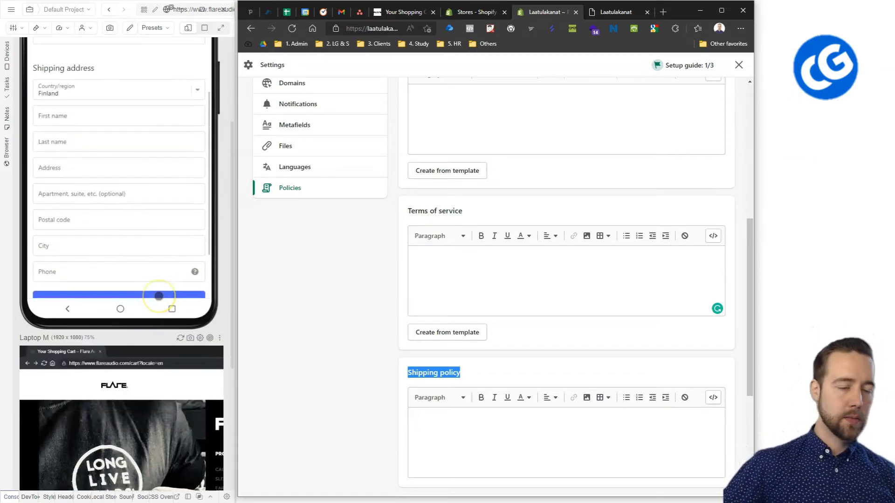
scroll(159, 296, up, 2)
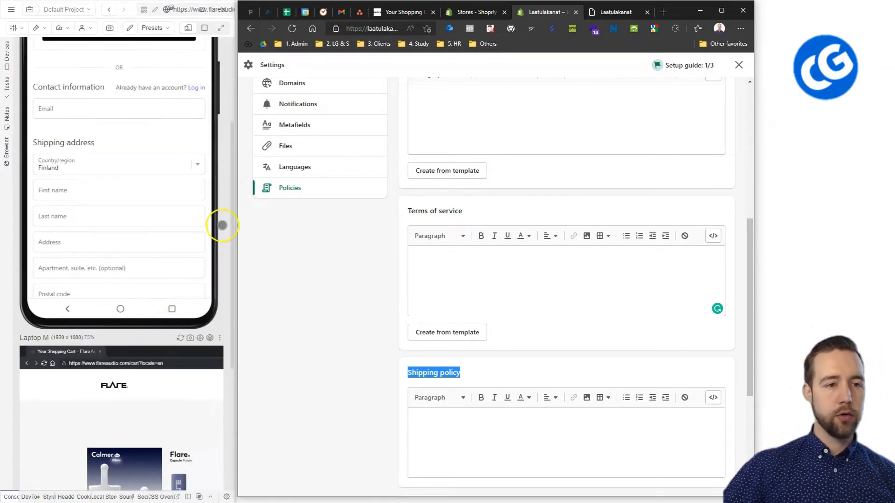
scroll(223, 219, up, 3)
scroll(160, 247, down, 2)
scroll(159, 248, up, 3)
scroll(158, 250, up, 1)
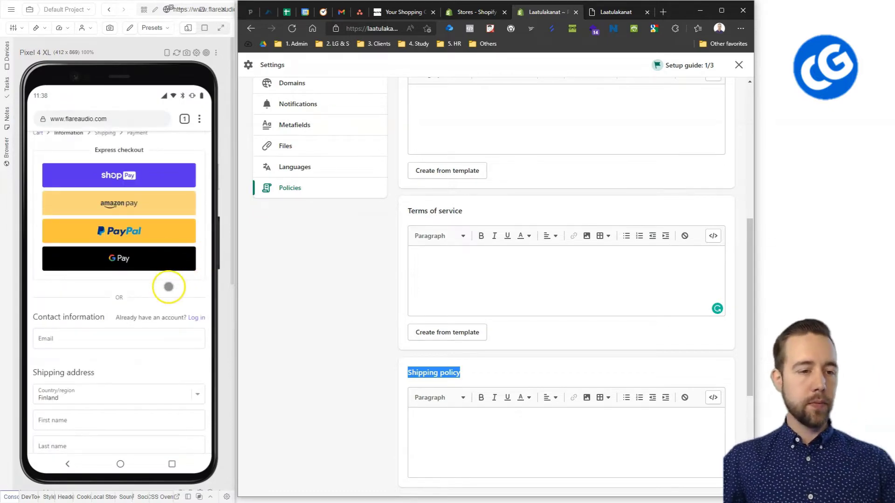
scroll(156, 315, down, 6)
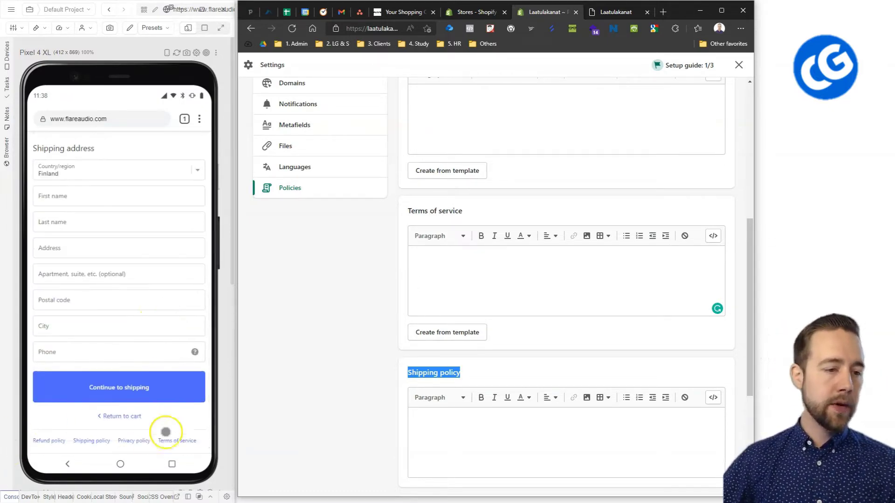
click(191, 438)
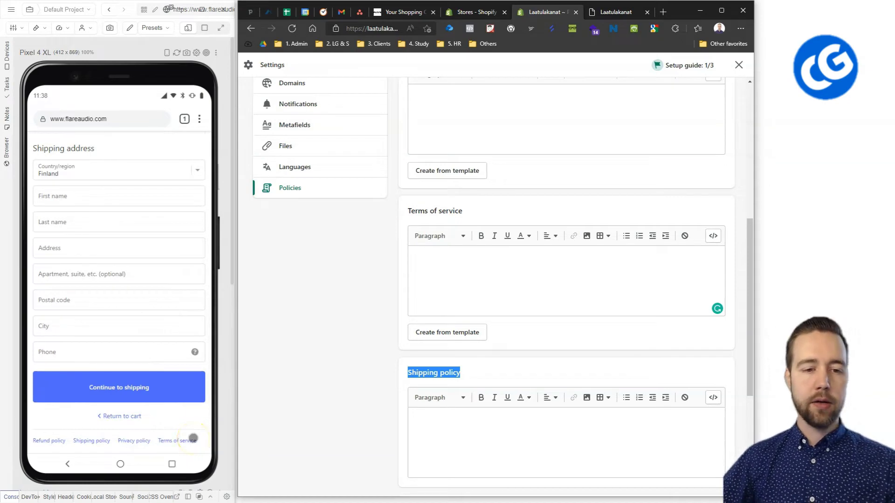
click(286, 394)
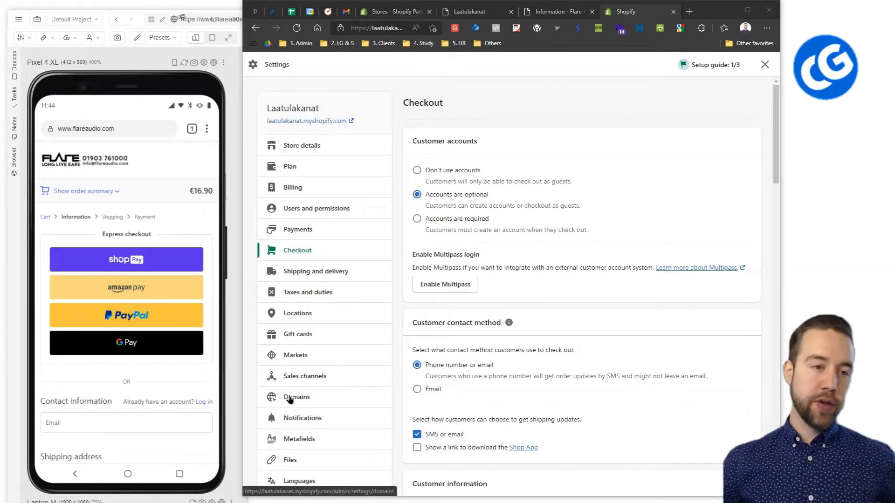
click(173, 205)
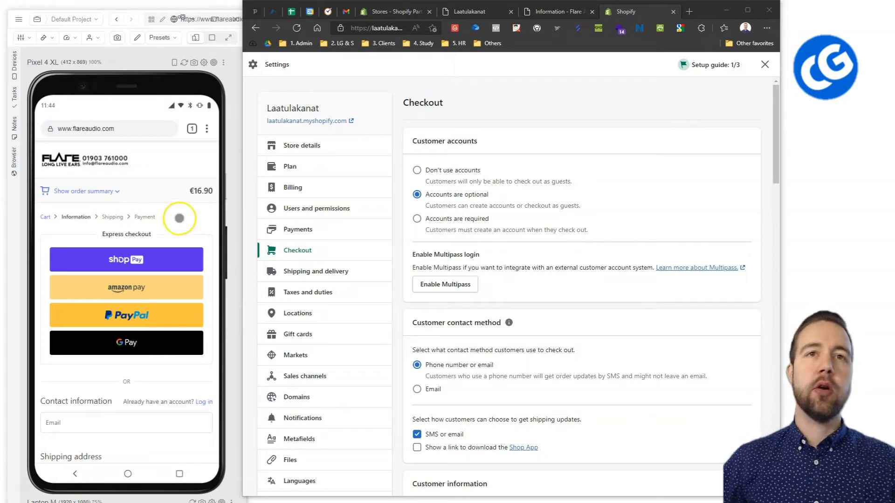
scroll(392, 354, down, 5)
scroll(356, 354, up, 5)
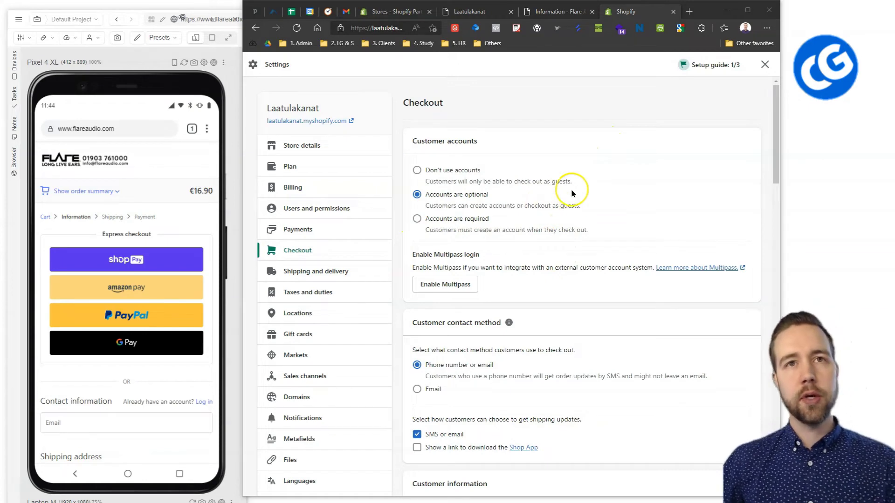
triple_click(444, 142)
scroll(150, 293, down, 2)
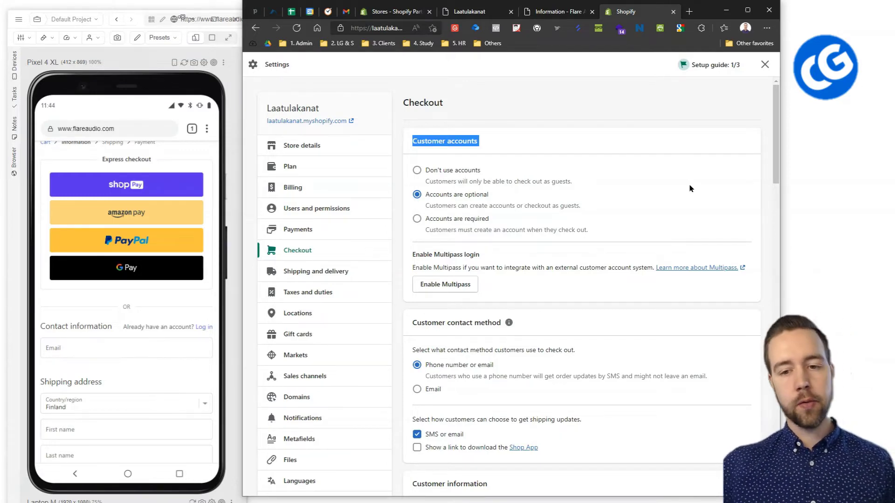
click(465, 170)
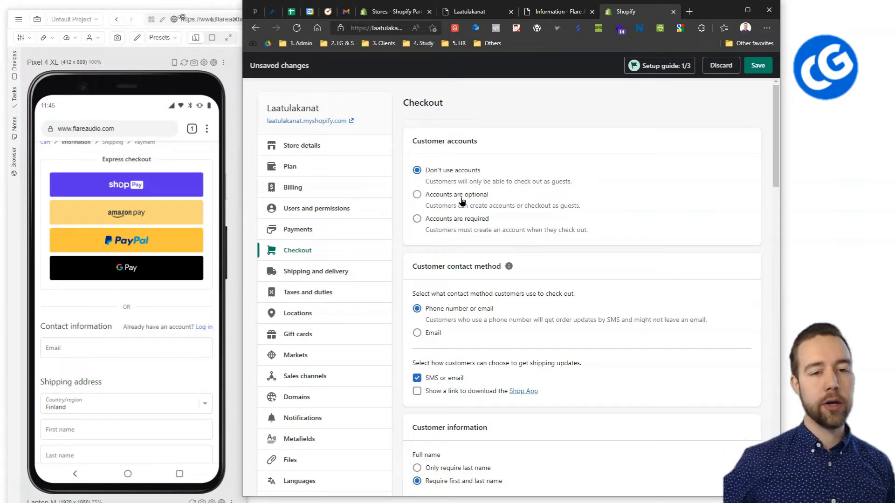
click(463, 201)
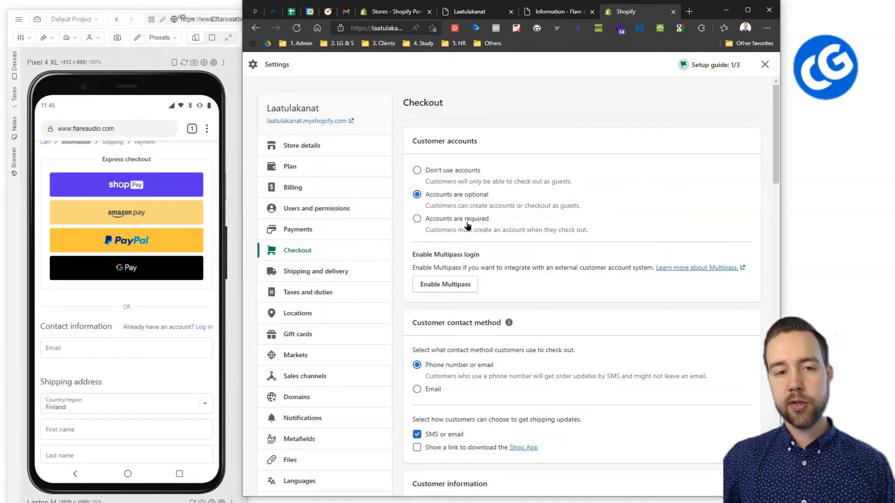
click(467, 226)
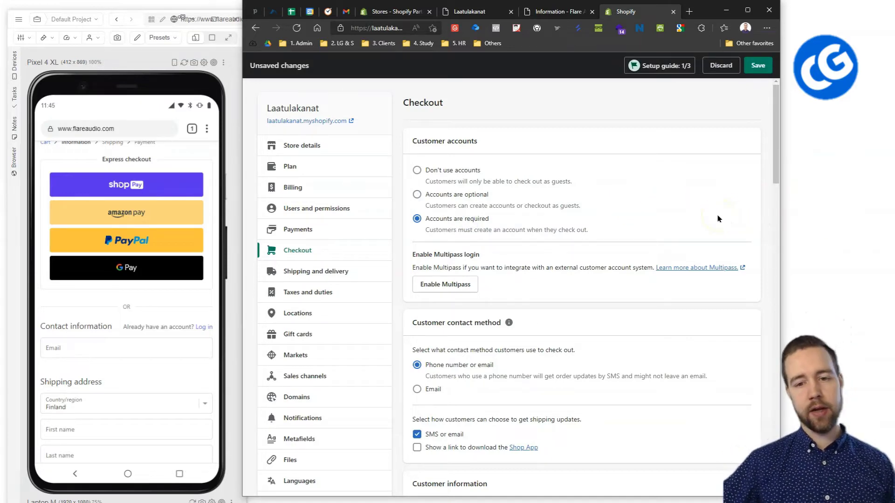
click(718, 216)
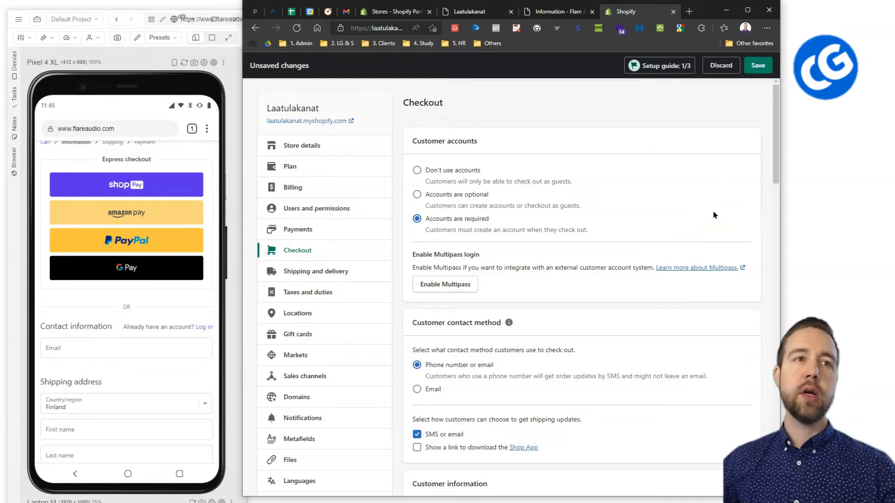
click(701, 209)
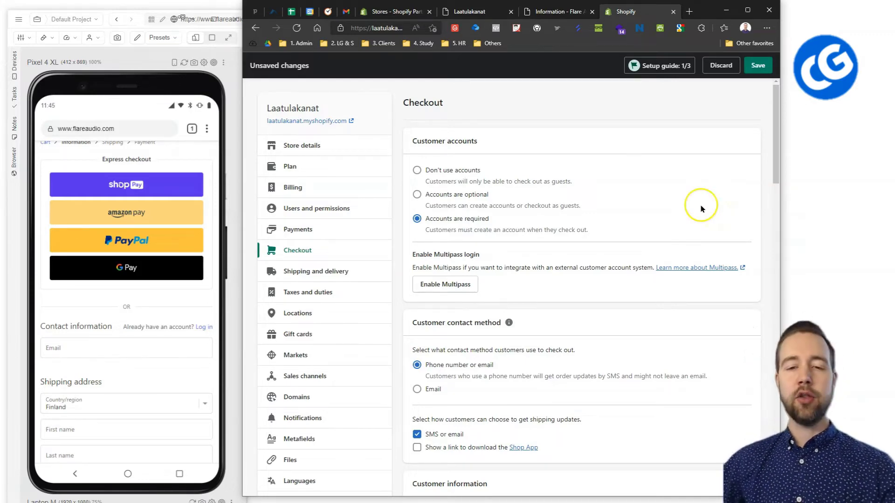
click(475, 202)
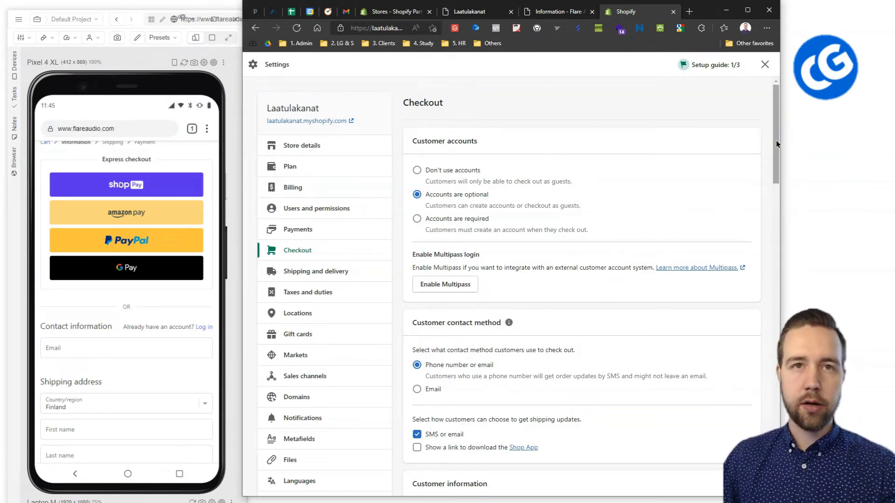
- Read the Customer contact method help article, then return to the checkout settings
drag(776, 141, 774, 197)
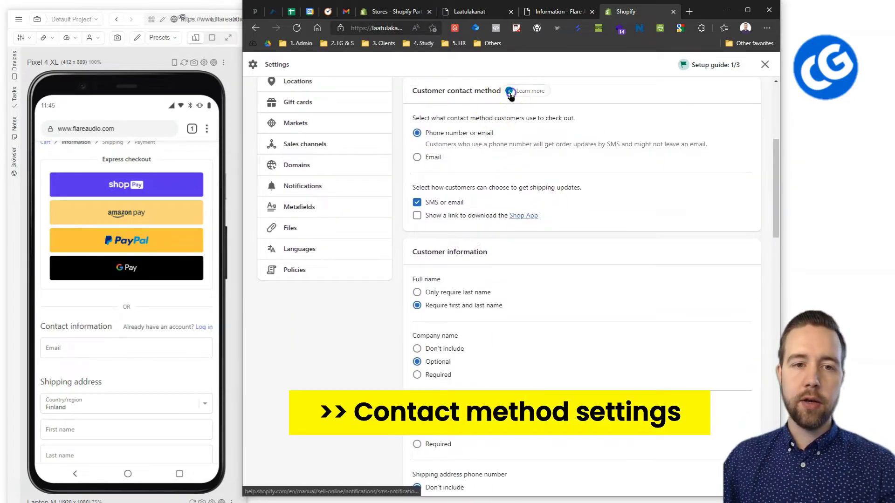
click(509, 83)
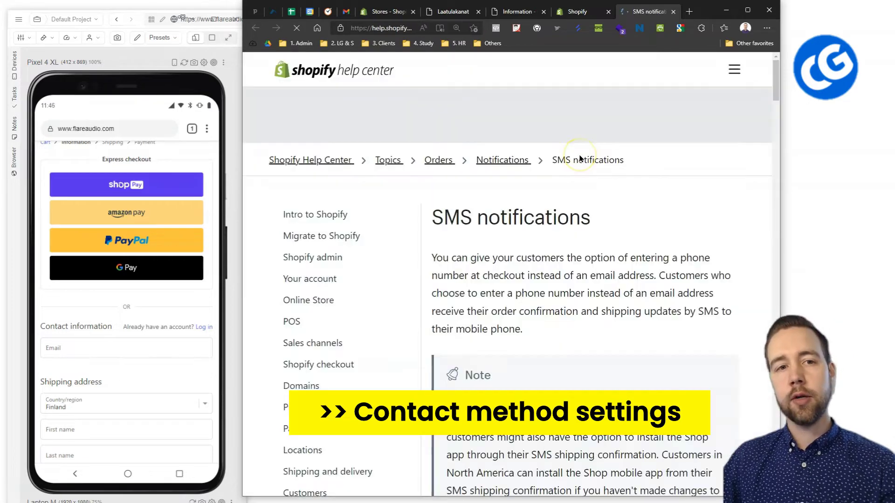
click(575, 11)
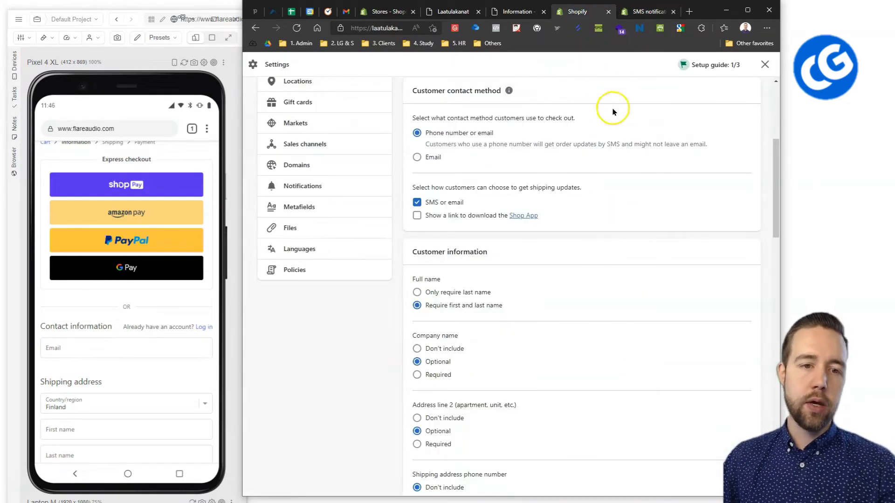
scroll(615, 118, up, 1)
scroll(667, 221, down, 3)
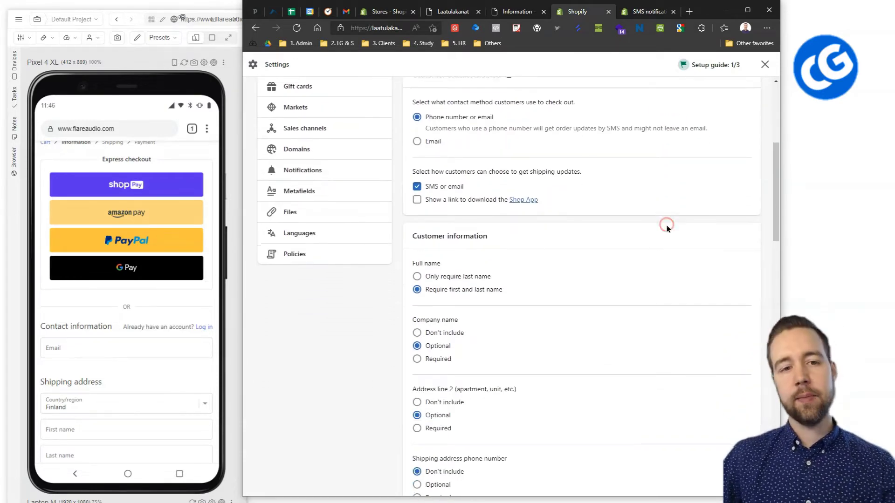
scroll(672, 213, up, 1)
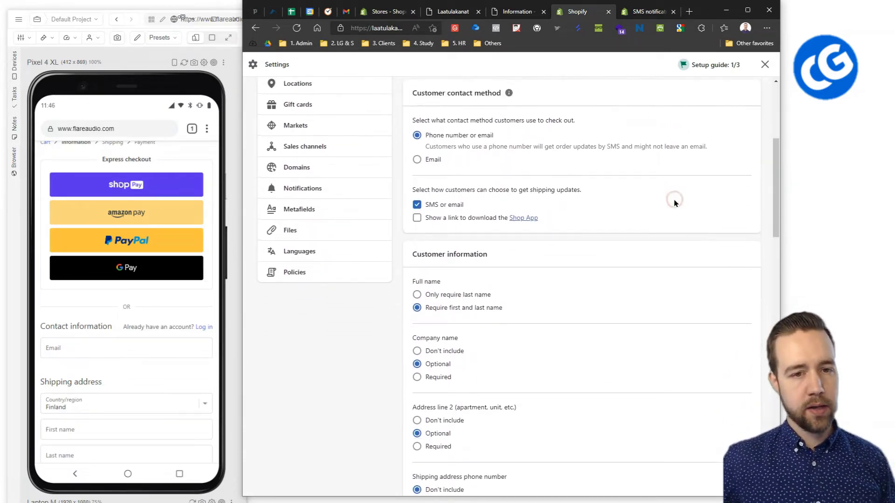
click(674, 187)
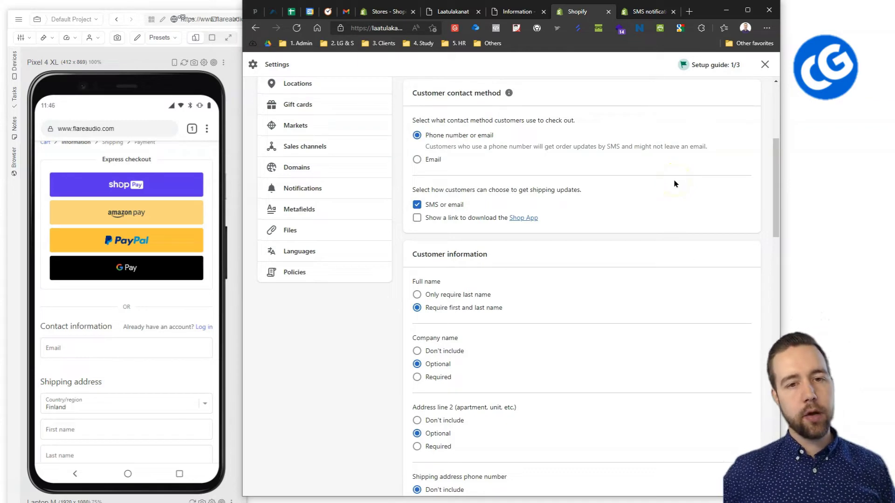
click(674, 186)
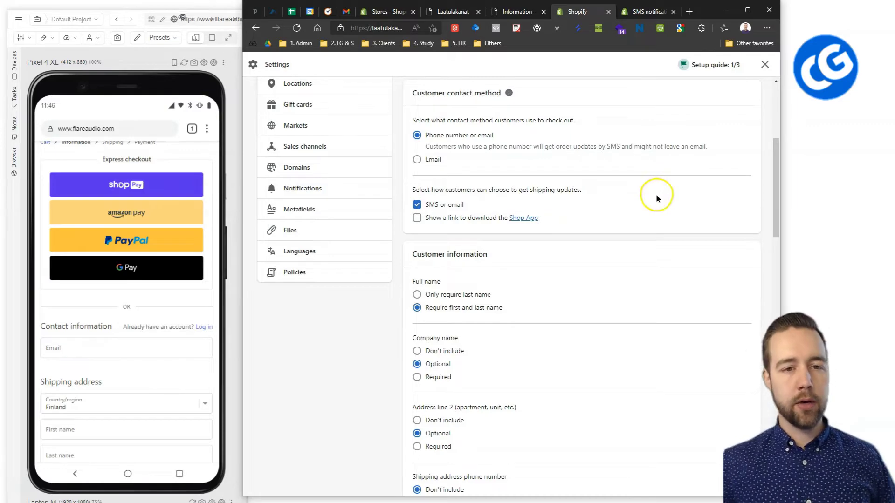
scroll(656, 192, up, 2)
scroll(676, 200, down, 2)
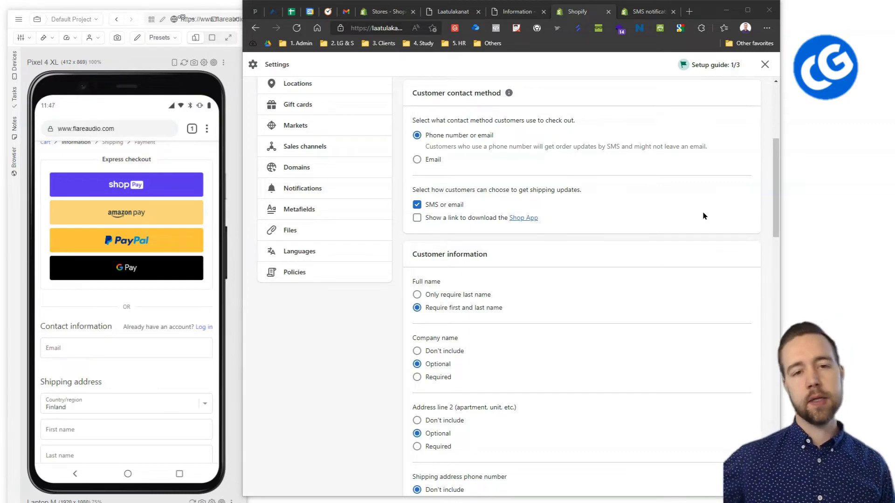
- Choose Email as the only checkout contact method and review the Shop App options
triple_click(428, 140)
click(559, 167)
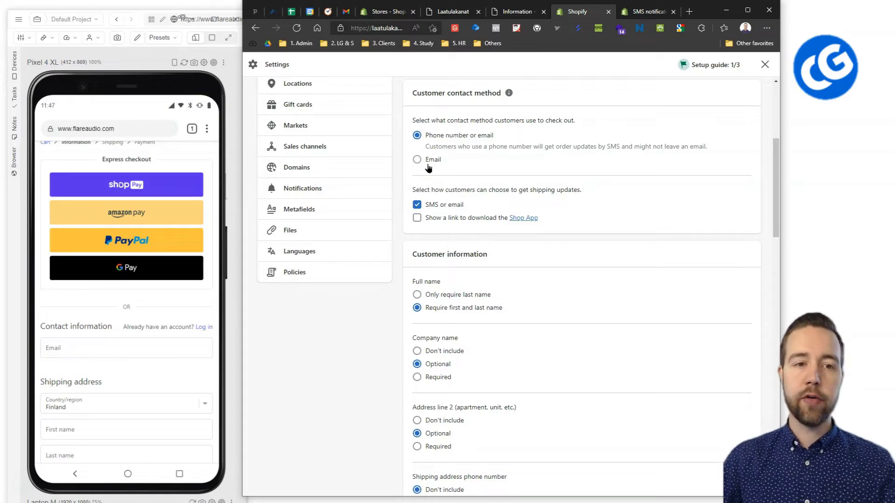
click(429, 166)
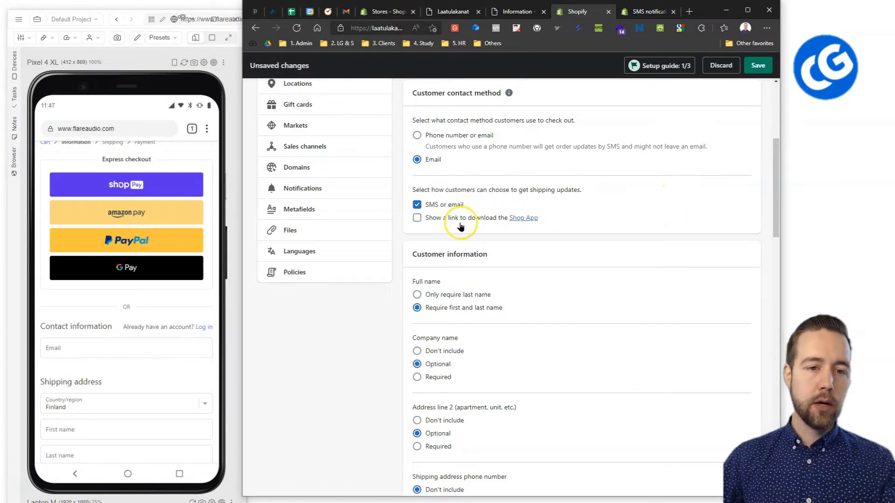
triple_click(536, 191)
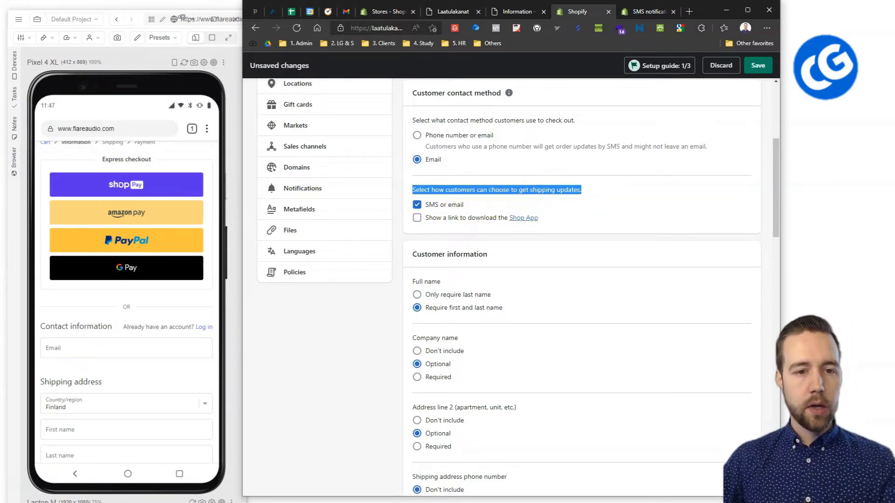
click(638, 204)
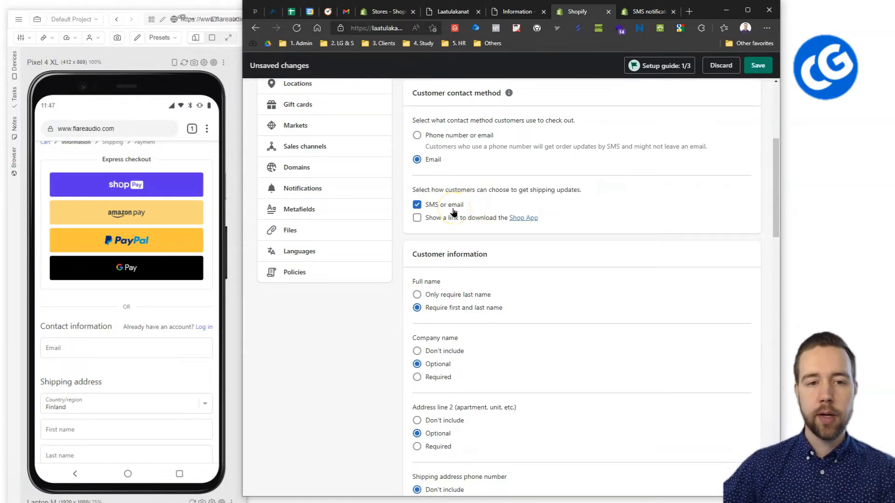
click(532, 218)
triple_click(420, 220)
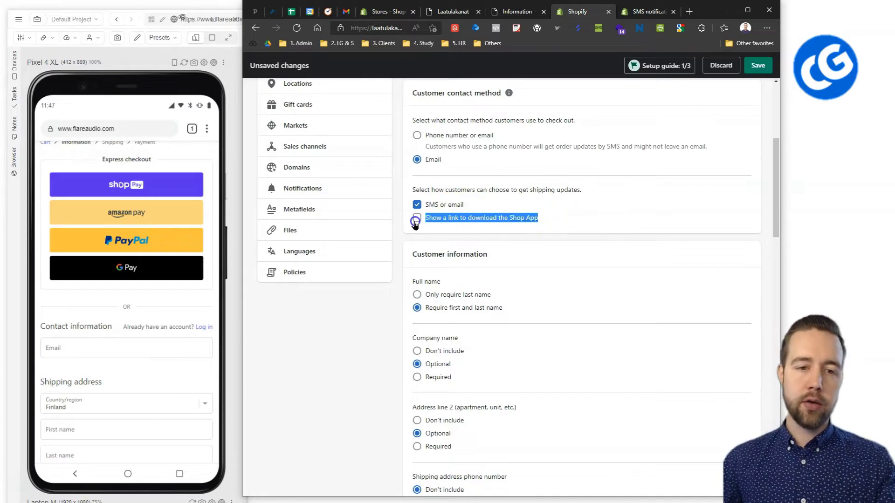
click(585, 216)
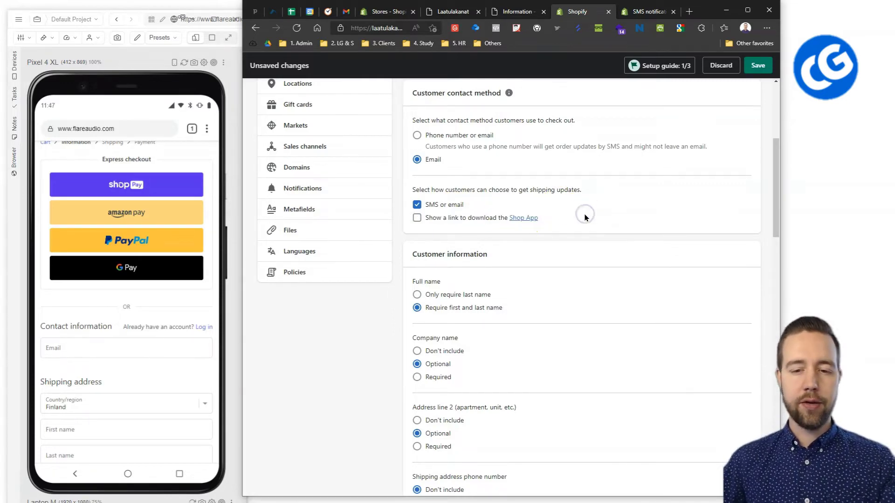
scroll(639, 236, down, 2)
scroll(640, 236, down, 3)
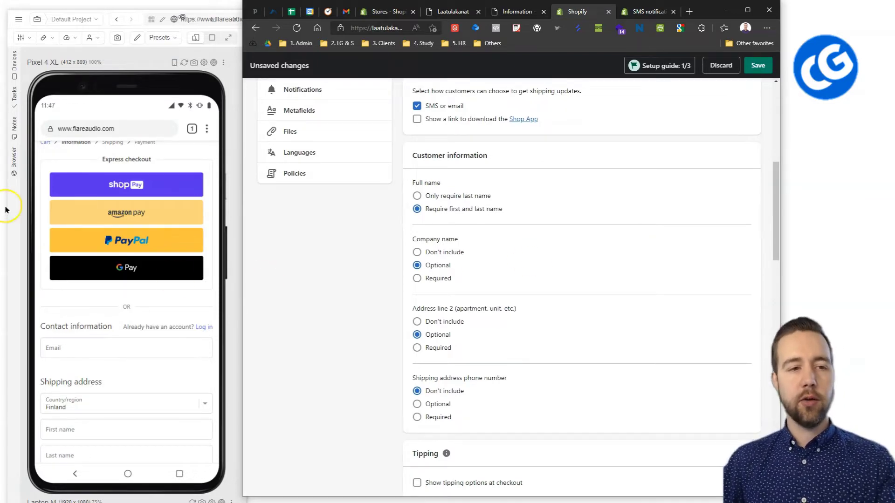
- Try last-name-only at checkout, then go back to requiring first and last name
scroll(171, 302, up, 2)
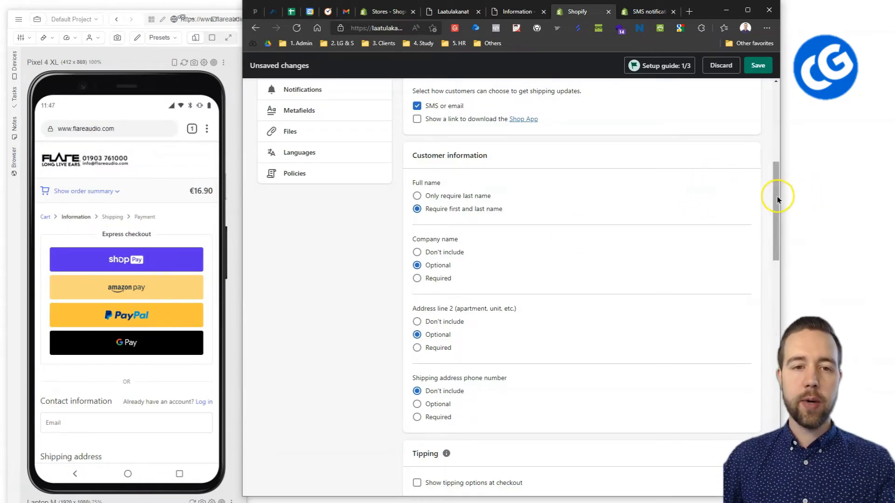
mouse_move(777, 197)
mouse_down()
mouse_move(773, 209)
mouse_move(776, 199)
mouse_up()
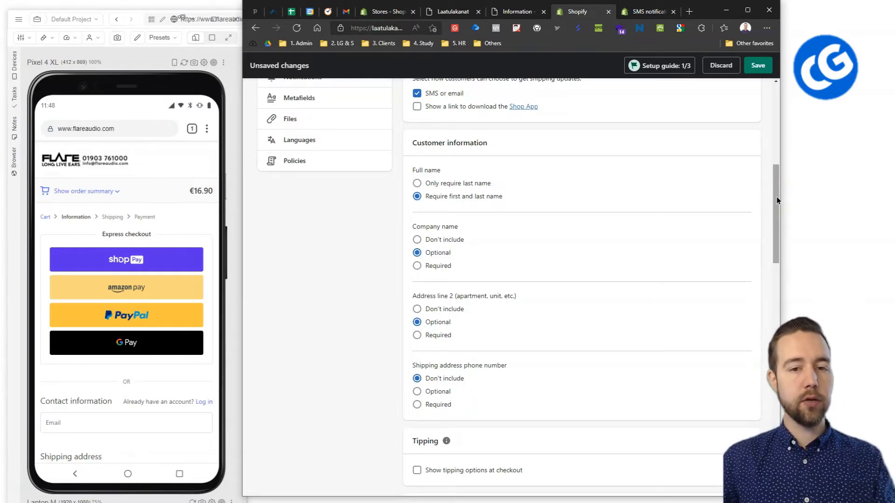
drag(774, 214, 774, 221)
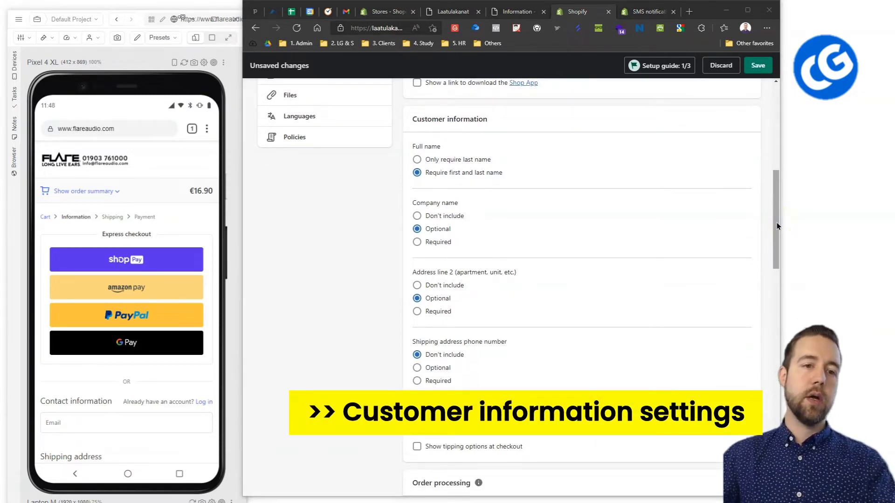
click(491, 175)
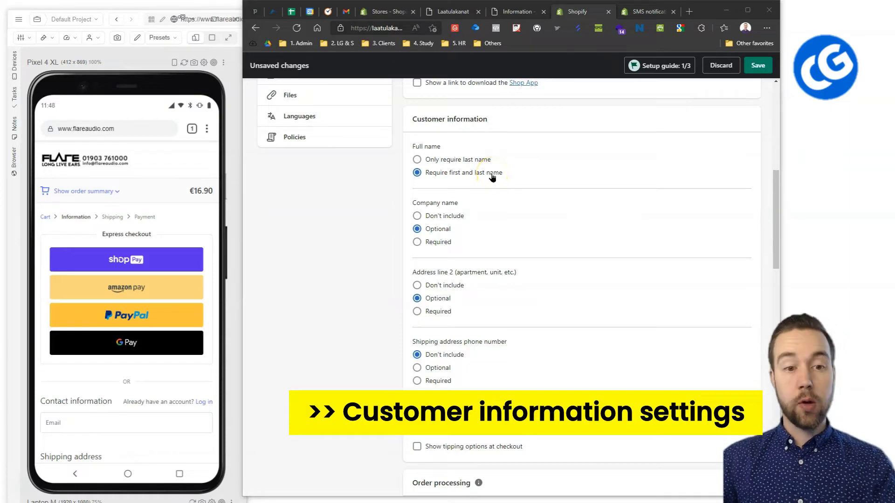
click(471, 159)
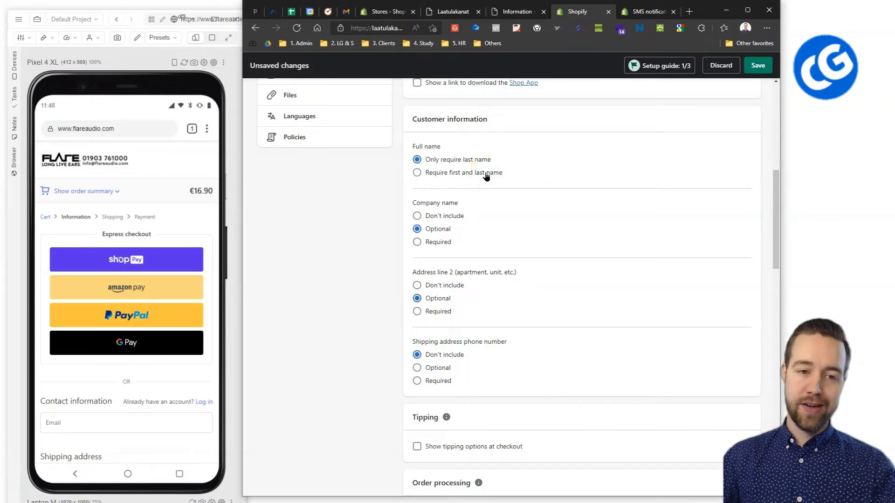
click(486, 175)
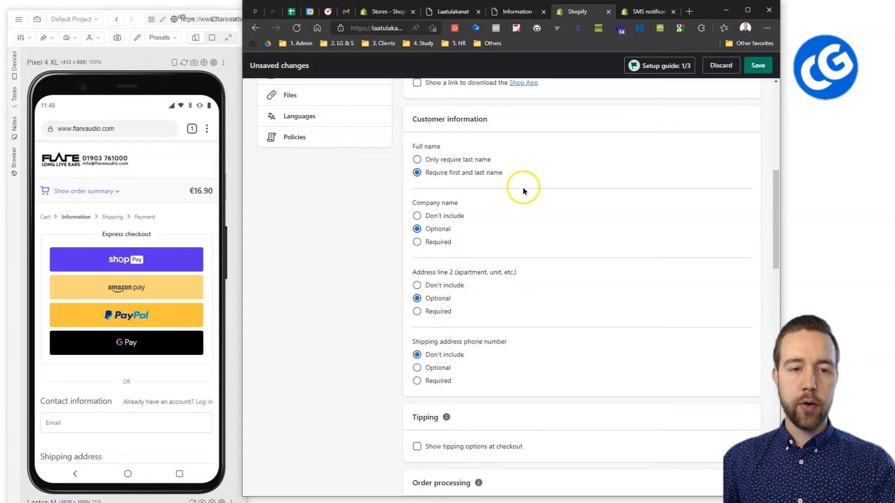
- Set the checkout Company name field to Don't include after trying Required and Optional
drag(431, 213, 413, 201)
click(371, 236)
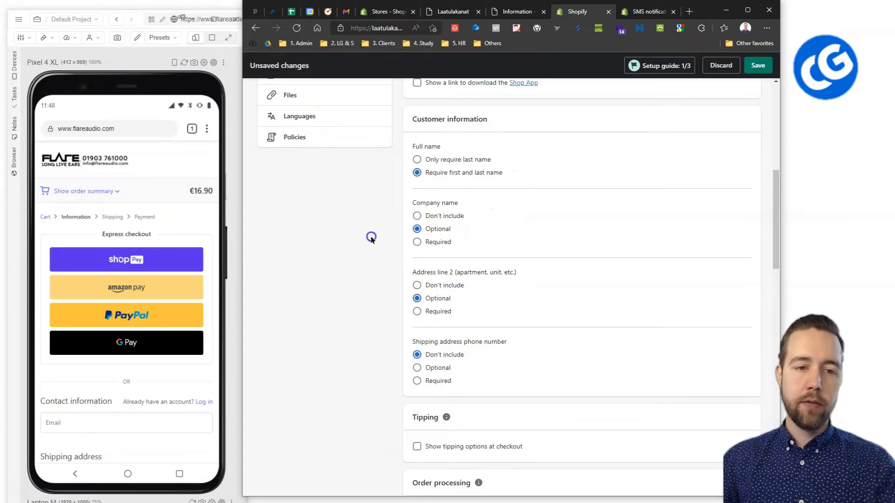
click(442, 245)
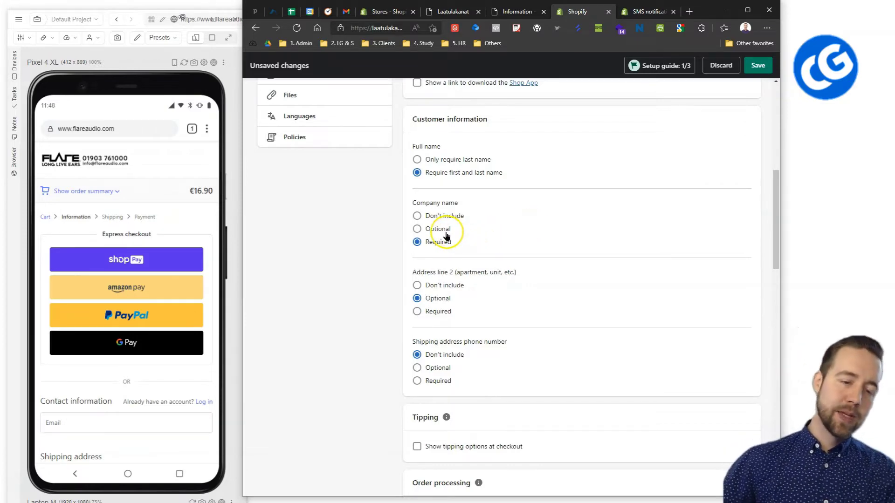
click(445, 230)
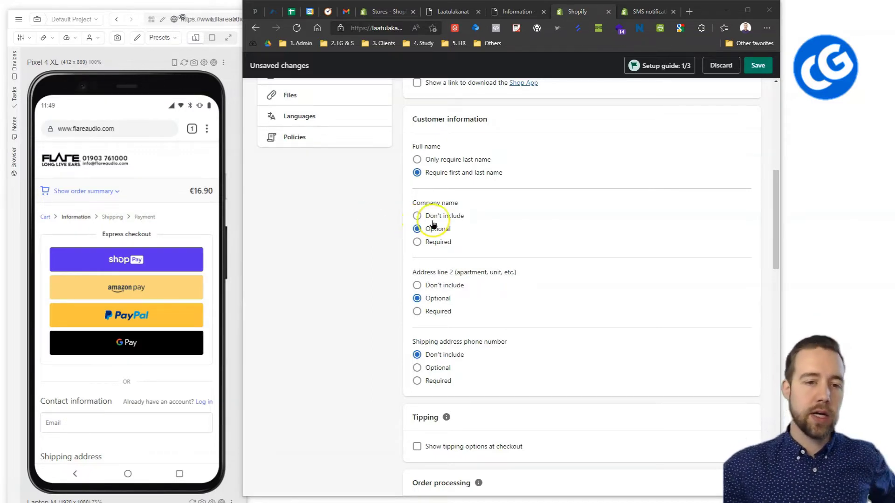
click(417, 216)
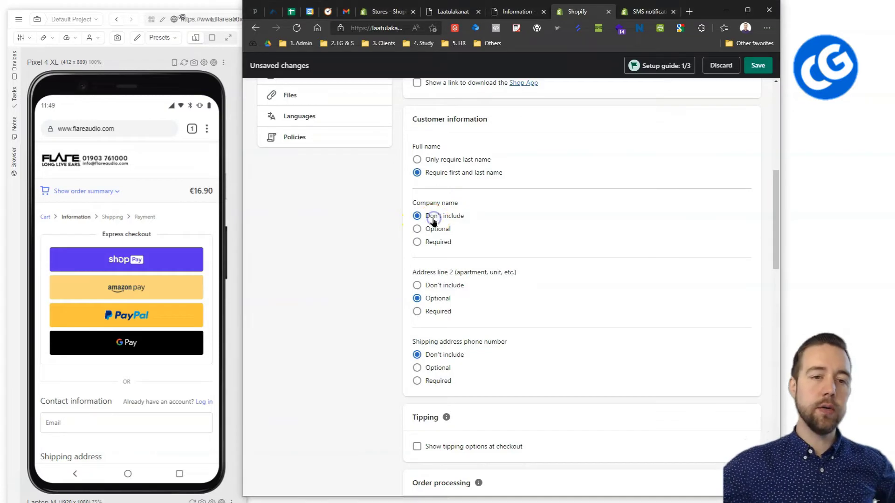
click(375, 273)
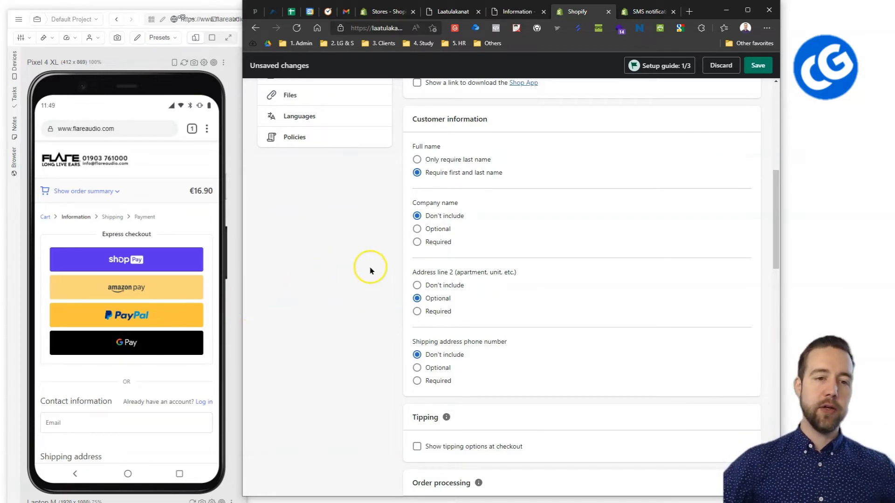
middle_click(376, 288)
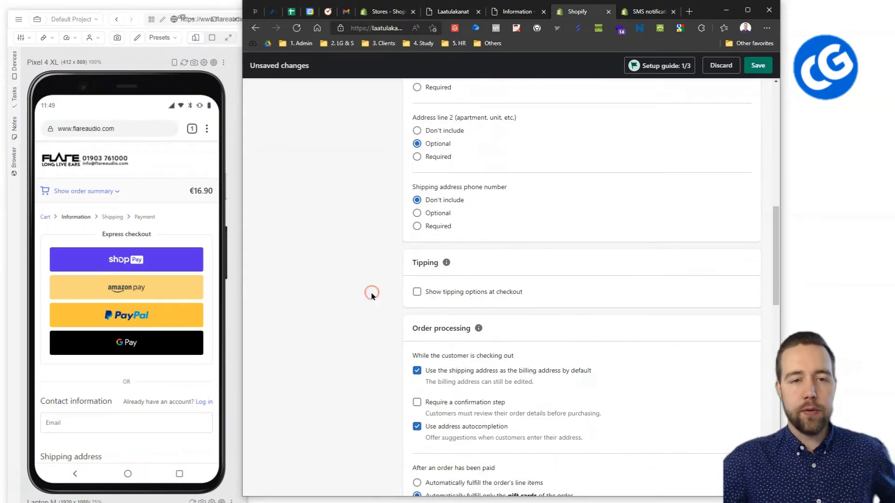
middle_click(368, 310)
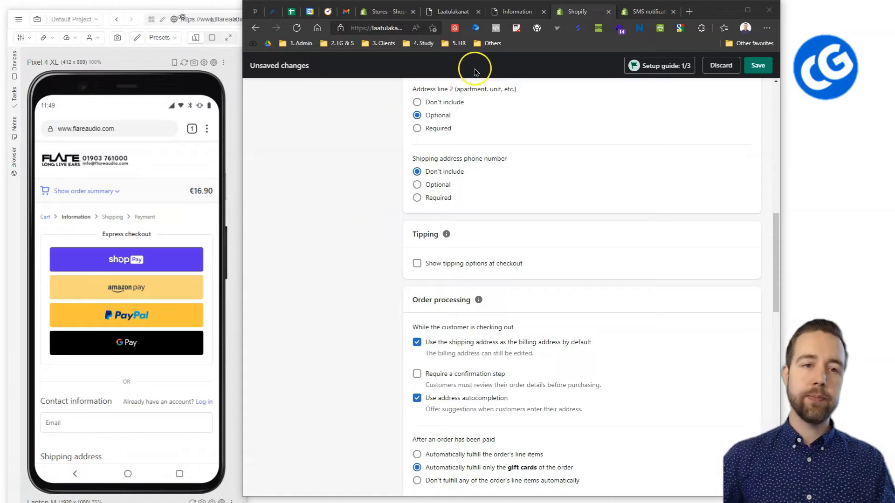
triple_click(449, 89)
click(378, 124)
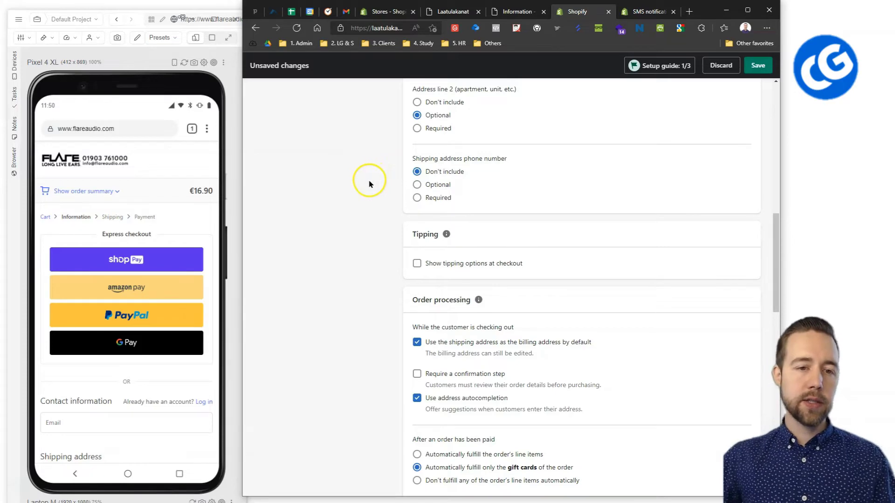
triple_click(495, 159)
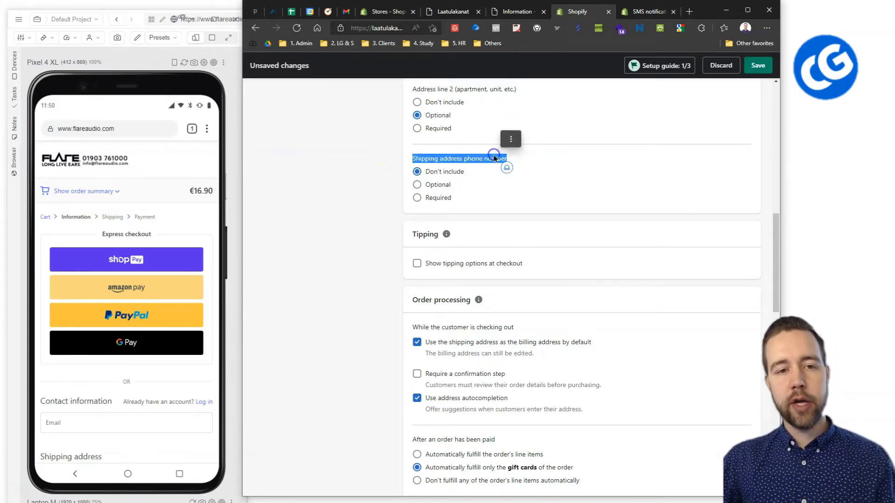
click(380, 161)
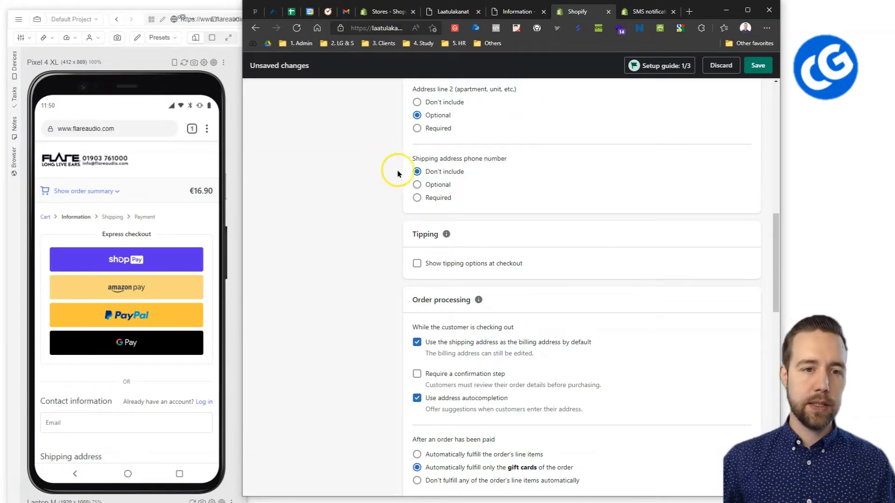
scroll(387, 186, down, 2)
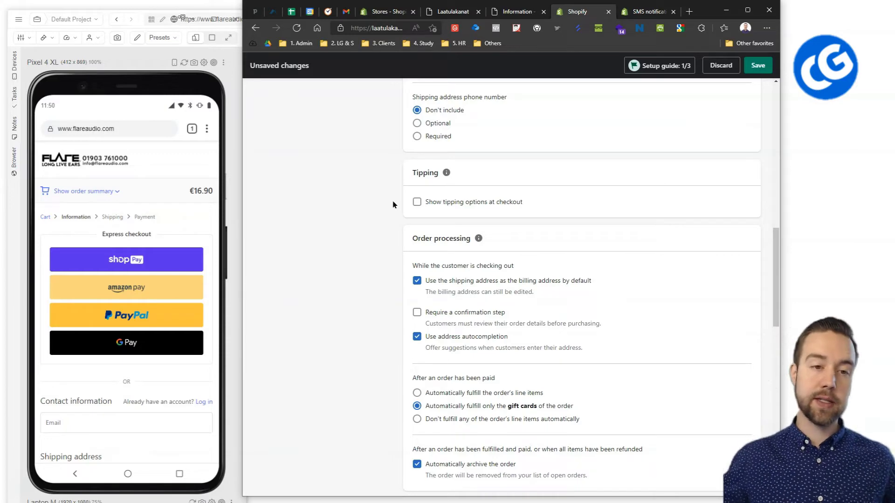
scroll(393, 204, down, 3)
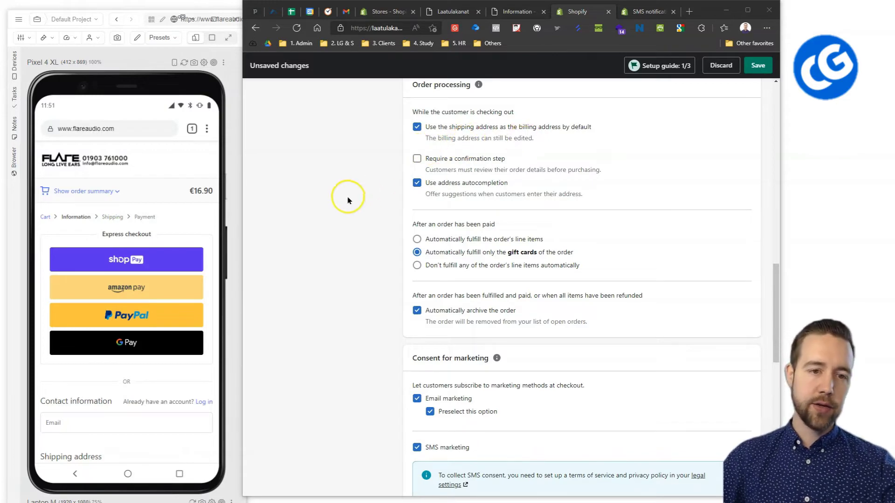
triple_click(506, 172)
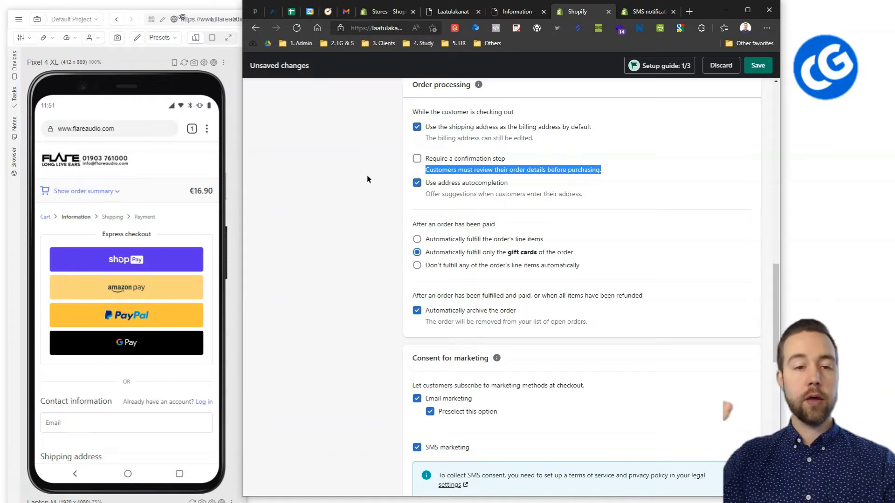
click(382, 185)
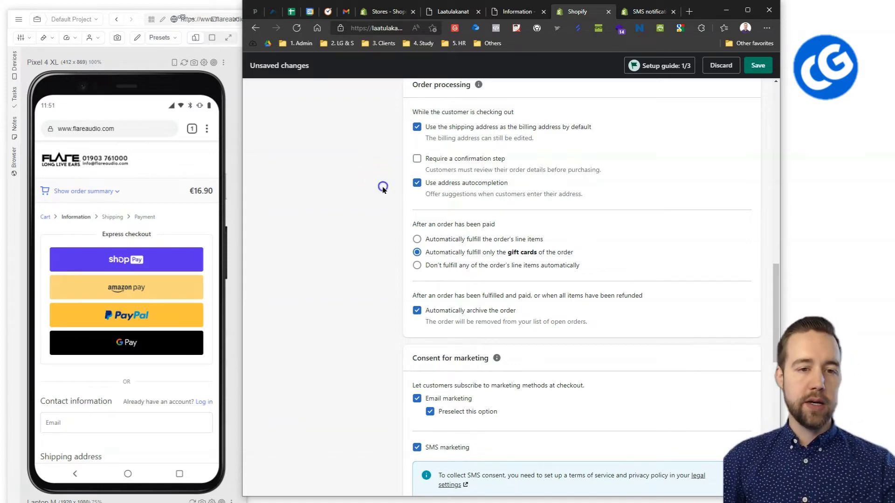
triple_click(535, 196)
click(637, 206)
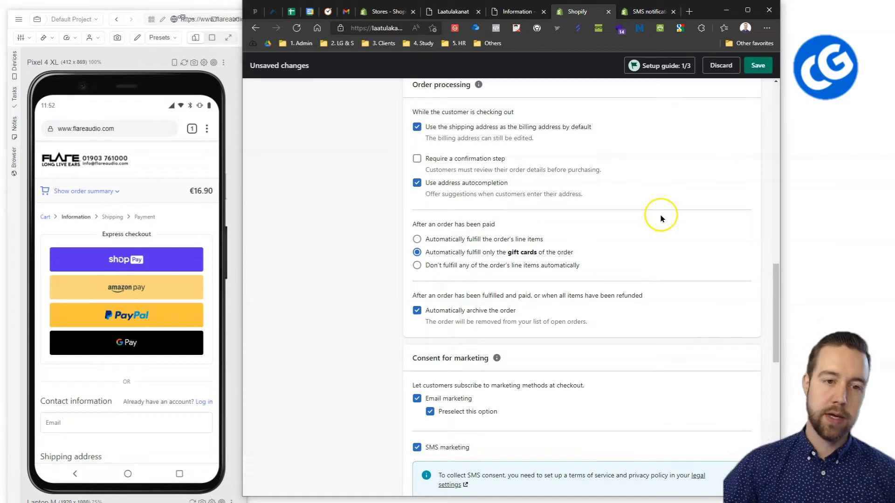
middle_click(663, 243)
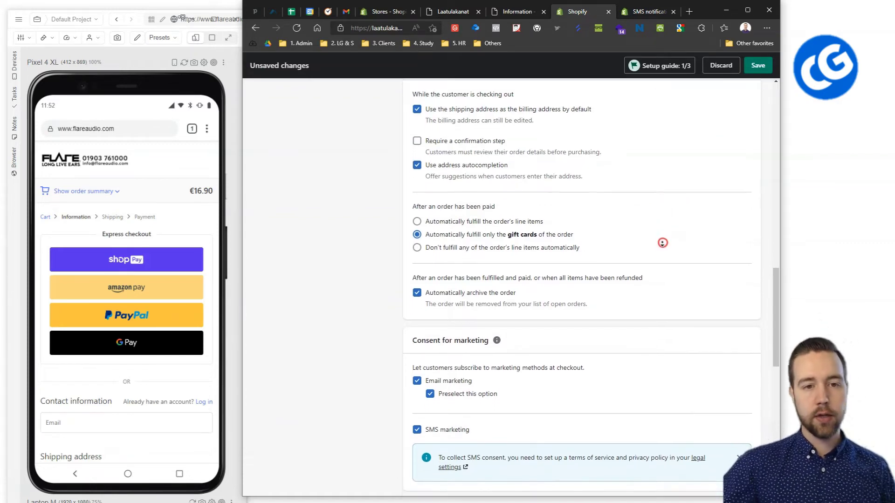
click(662, 242)
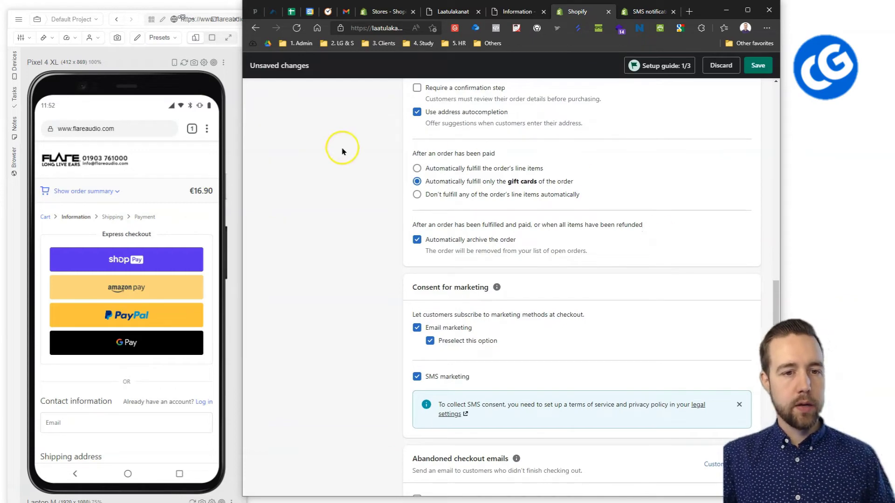
drag(408, 150, 610, 255)
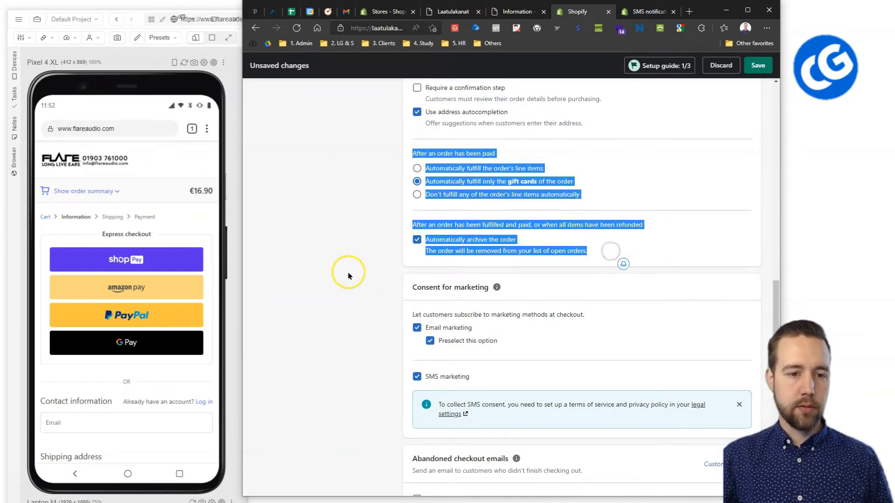
scroll(352, 276, down, 2)
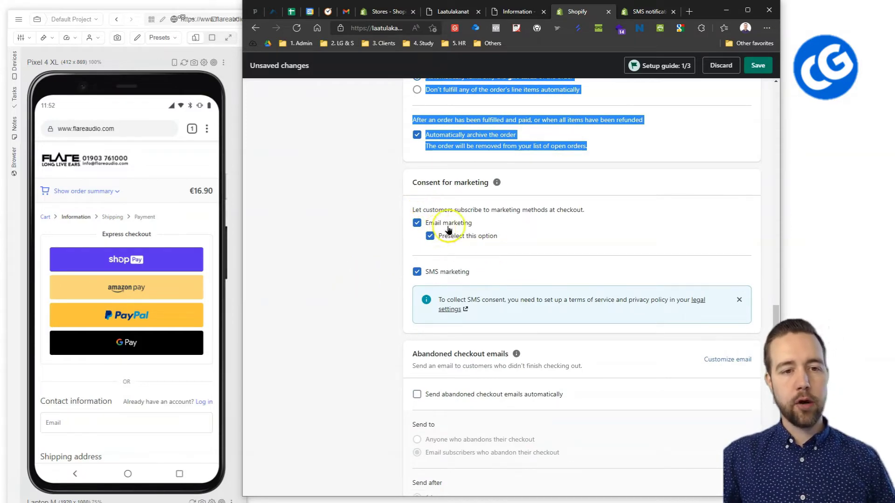
drag(502, 236, 439, 244)
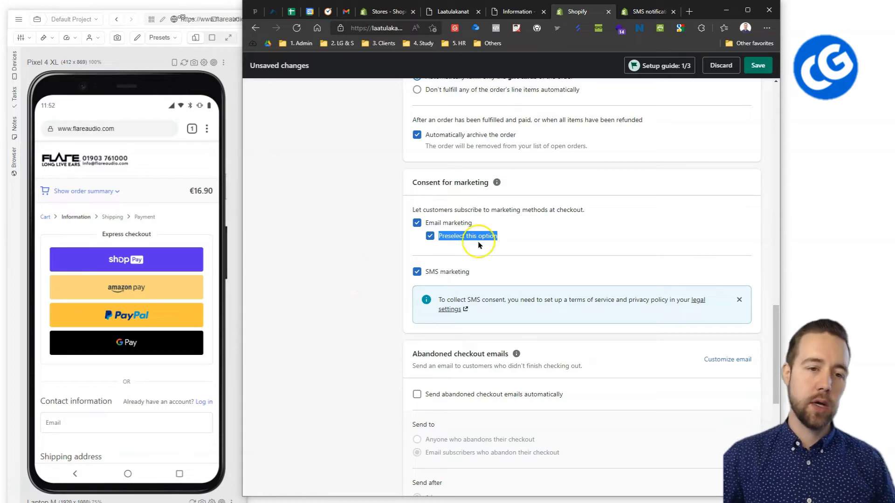
triple_click(513, 214)
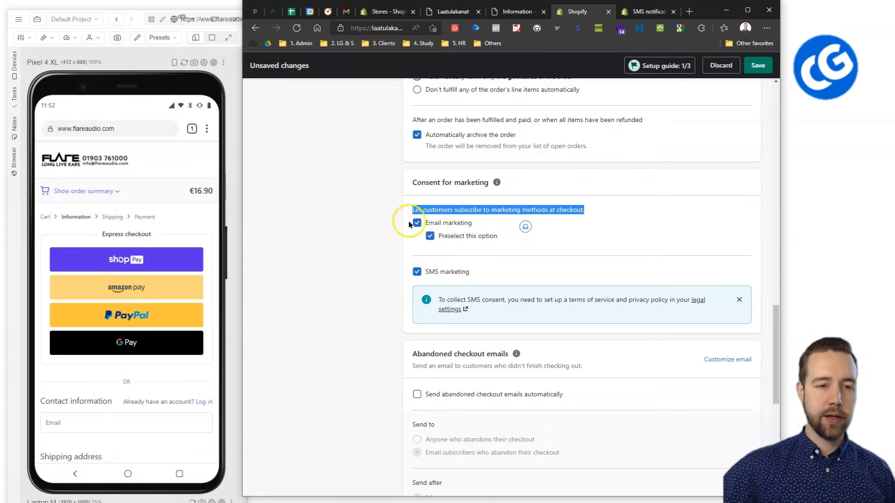
click(388, 229)
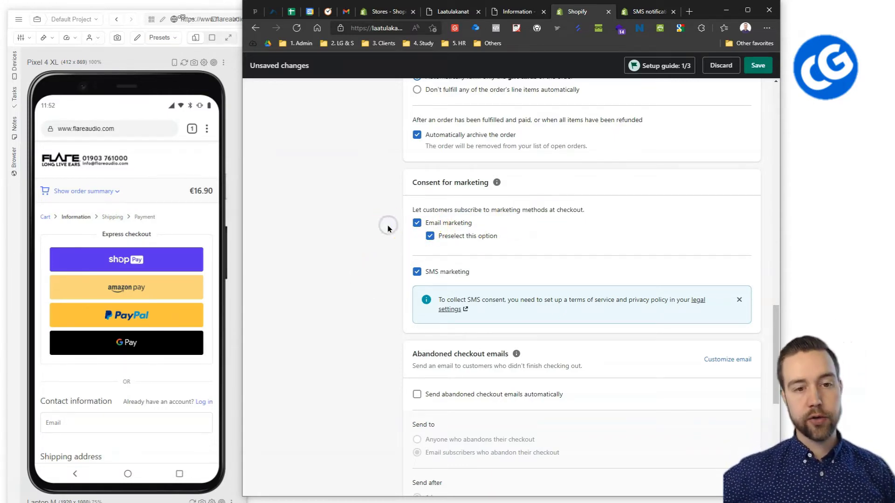
click(390, 231)
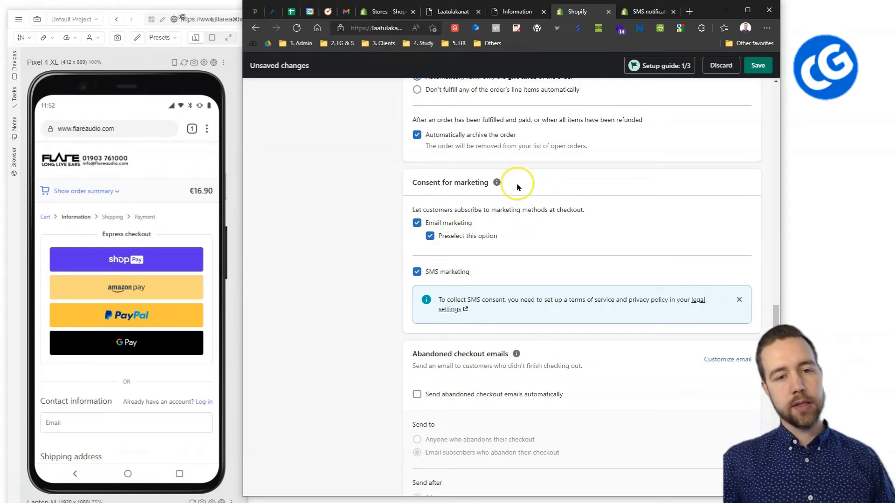
mouse_move(498, 188)
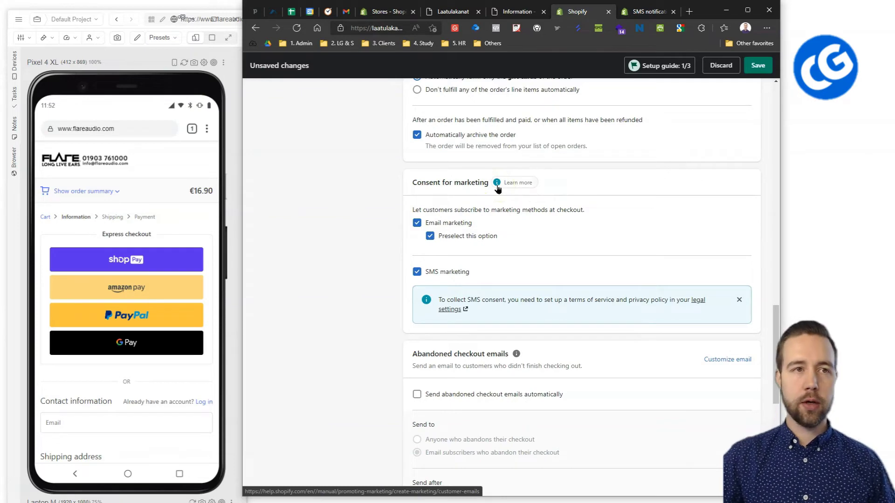
click(316, 244)
click(480, 272)
drag(480, 274, 394, 278)
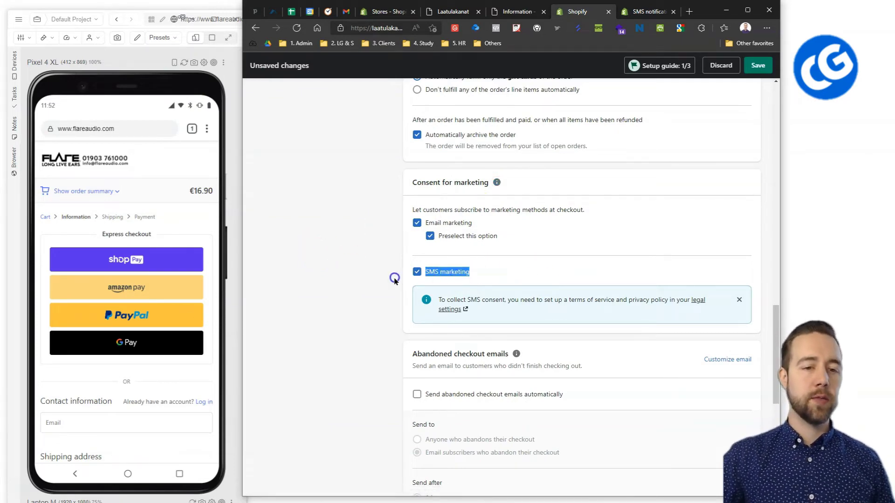
click(359, 316)
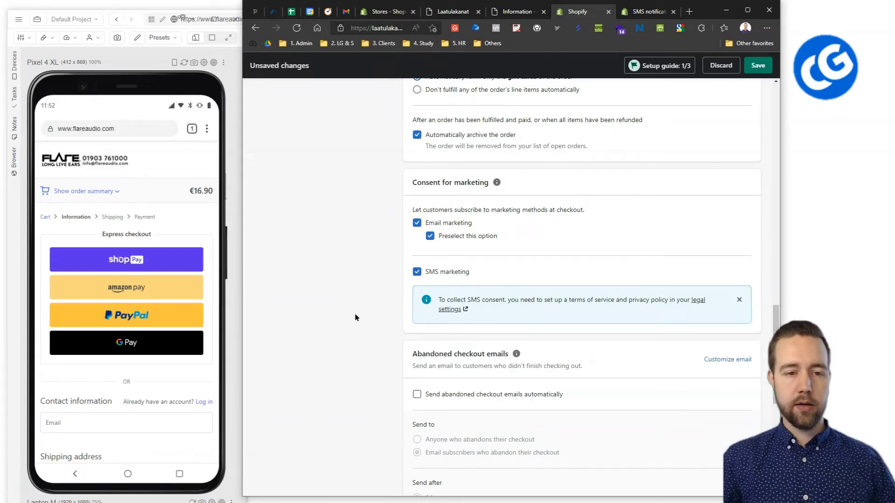
click(359, 321)
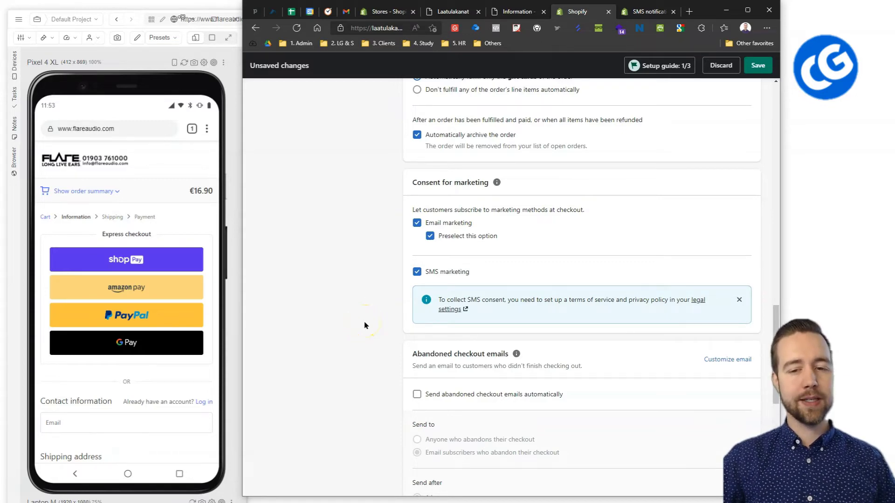
scroll(365, 326, down, 5)
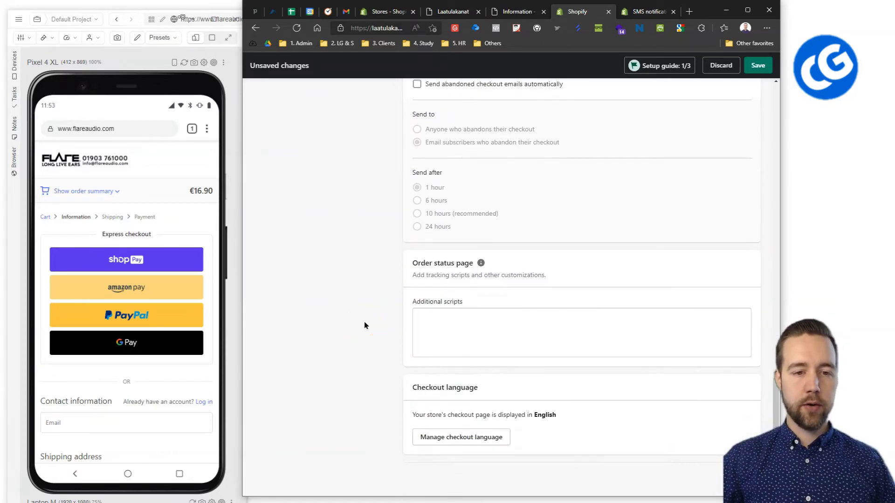
scroll(365, 325, up, 3)
click(370, 318)
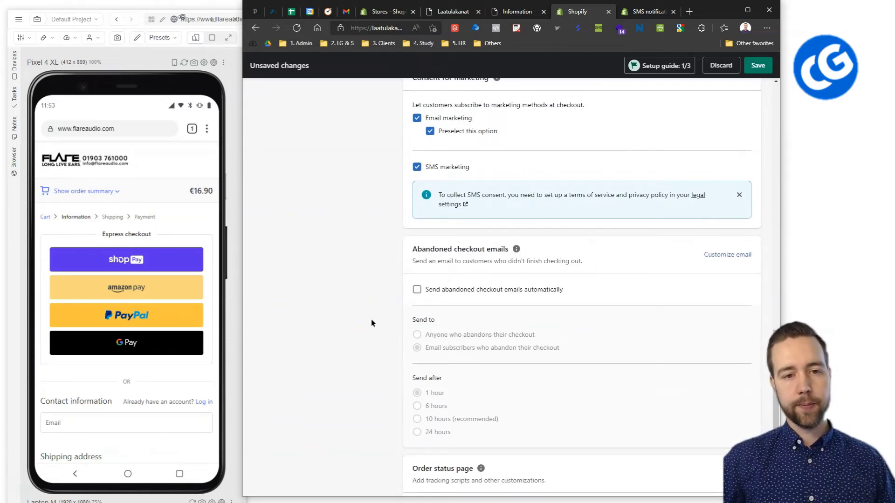
scroll(372, 329, down, 5)
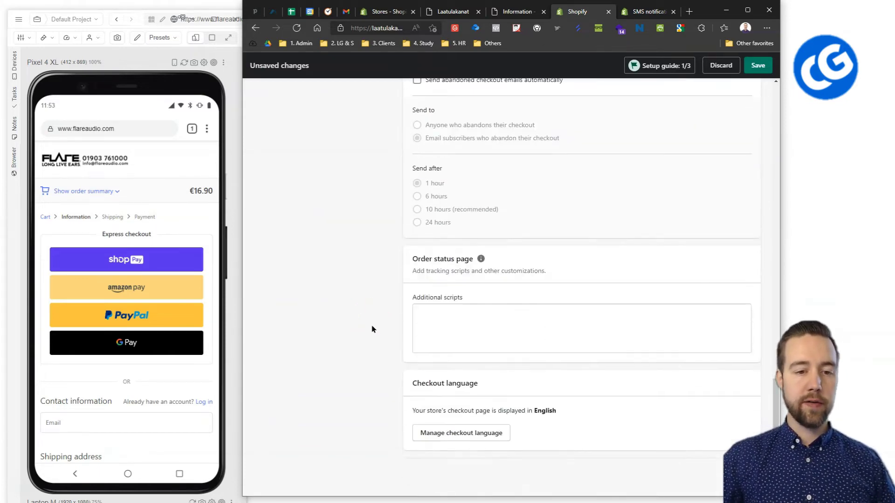
click(370, 332)
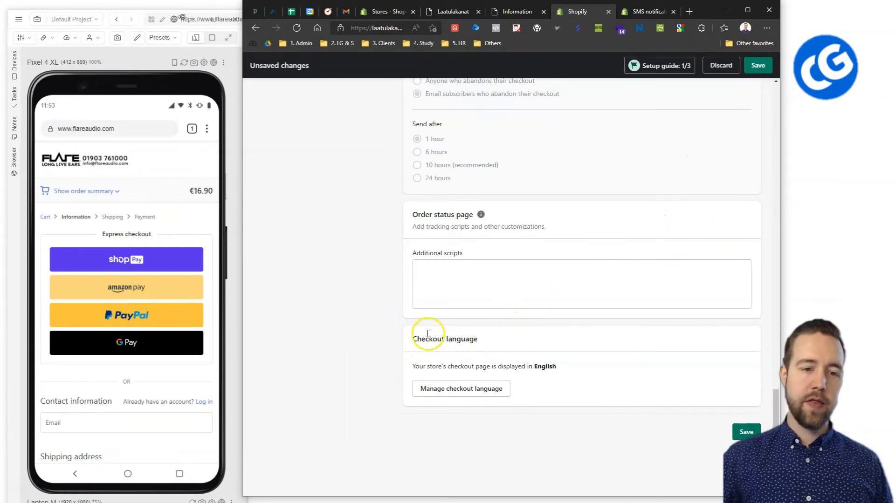
drag(397, 338, 614, 377)
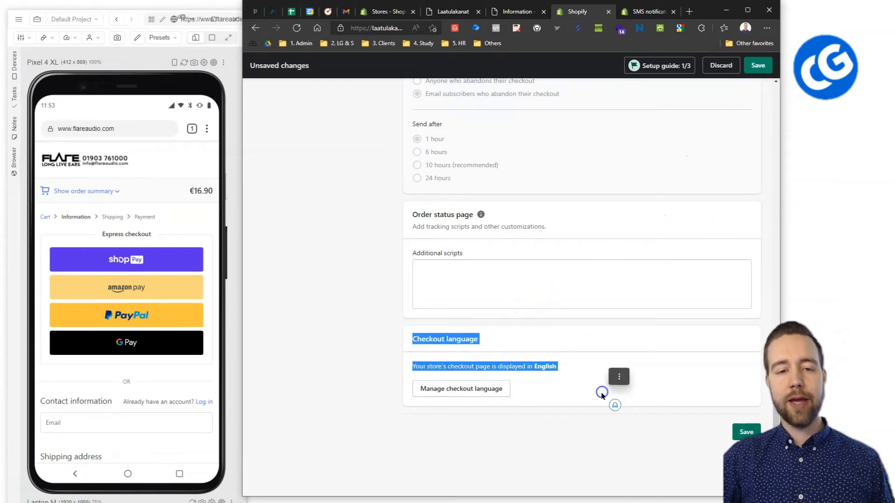
click(304, 387)
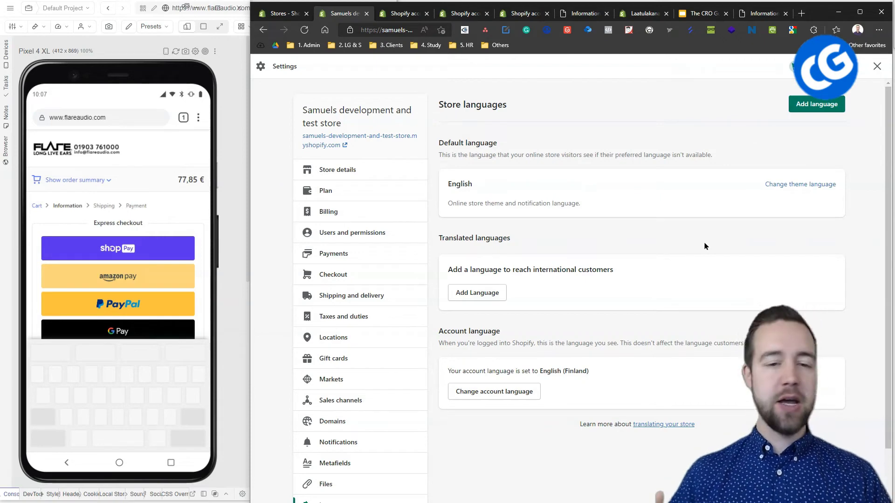
- Use Change theme language next to English to open the Language (English) editor
click(800, 186)
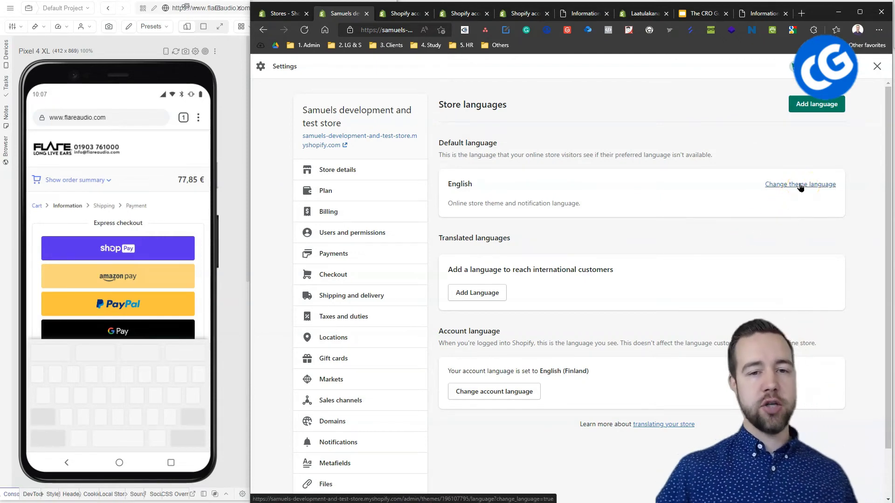
click(799, 188)
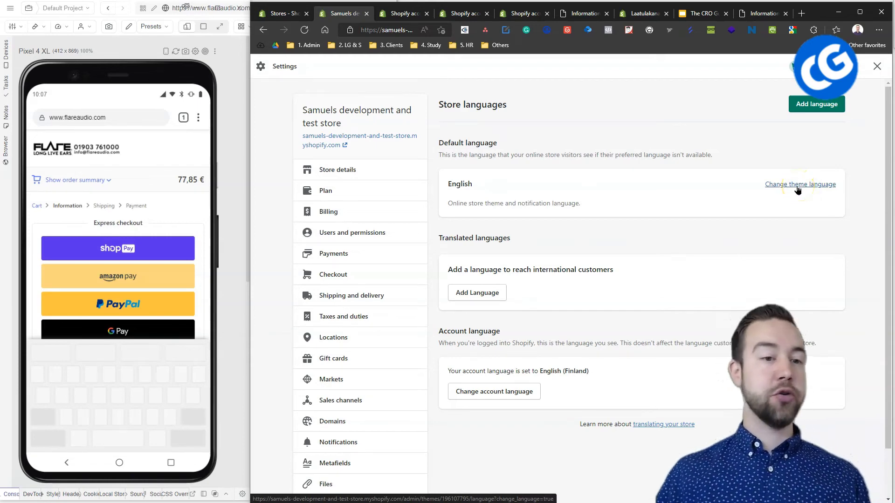
scroll(689, 226, down, 1)
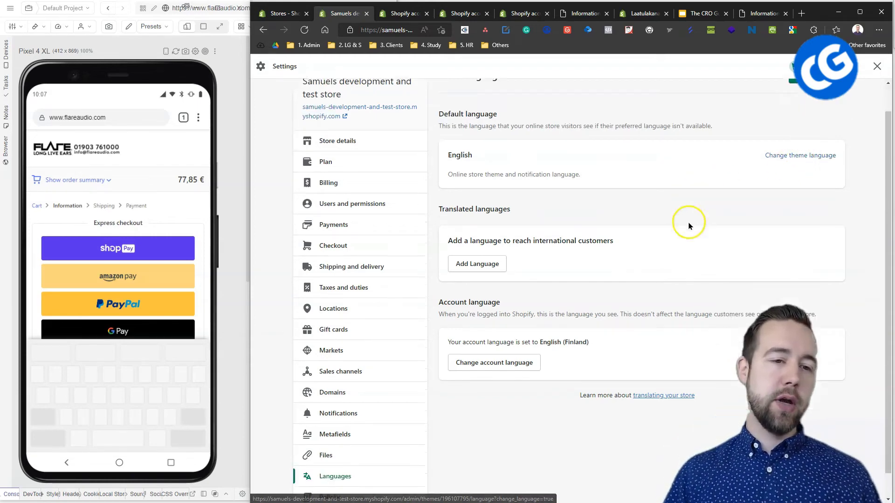
scroll(548, 249, up, 1)
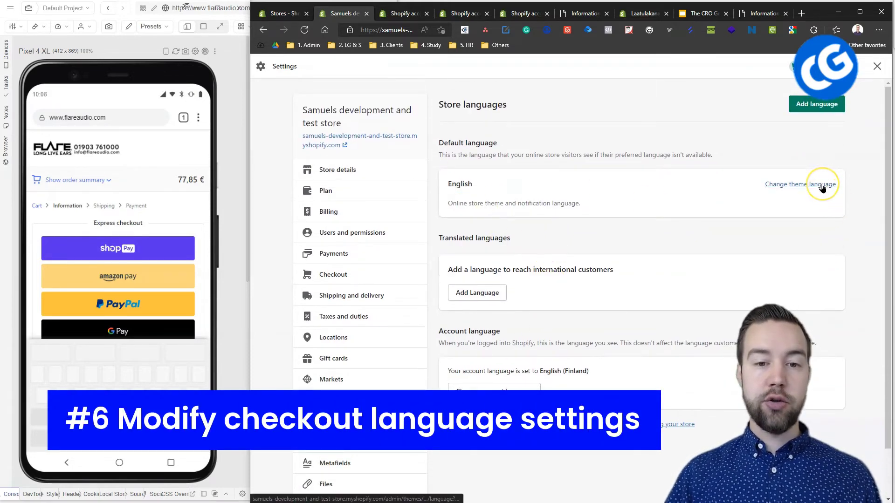
click(823, 186)
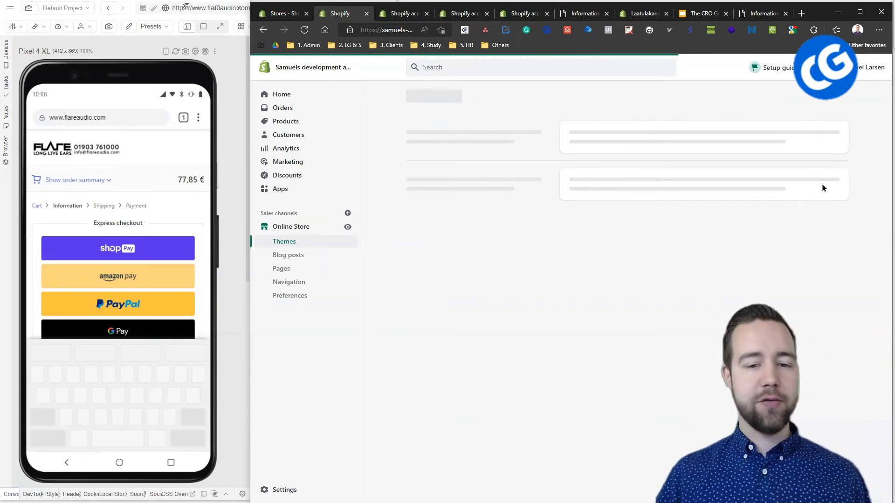
click(822, 189)
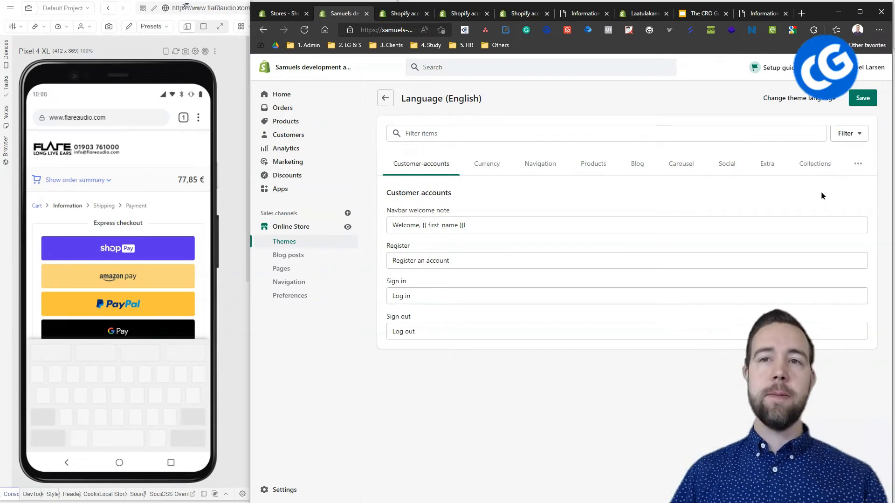
- Filter the theme texts by 'Pay' and scroll to the checkout payment texts
click(133, 205)
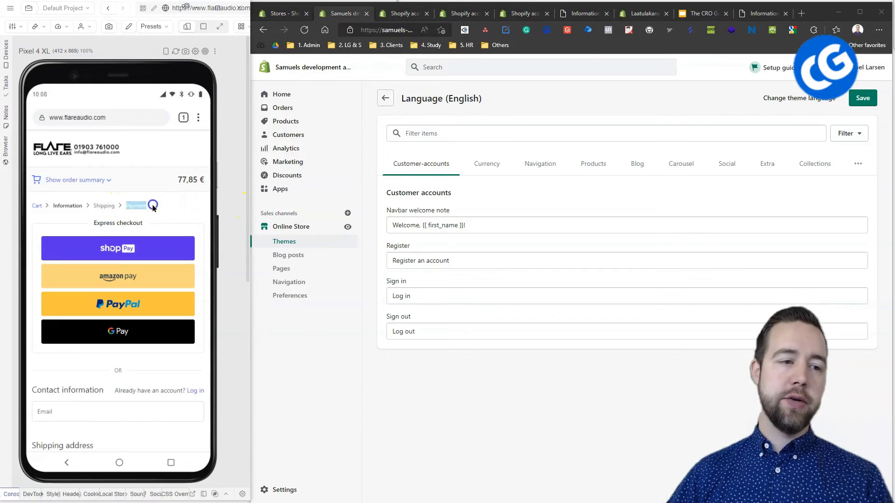
click(567, 128)
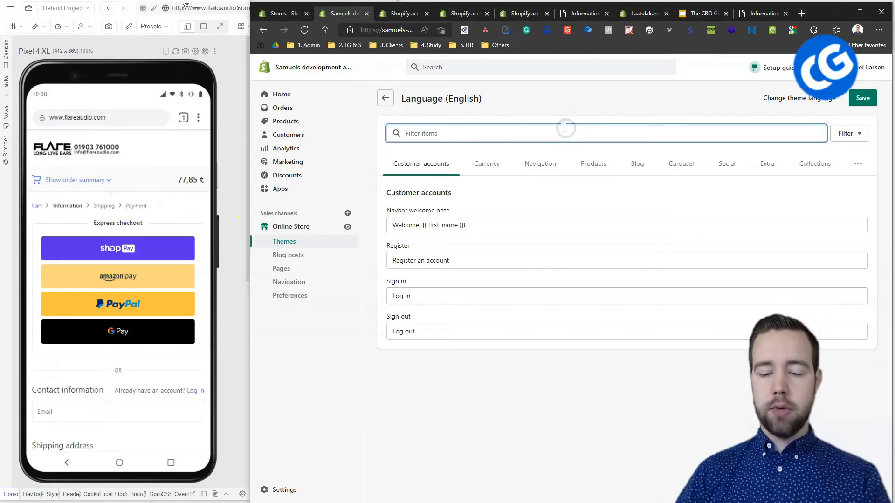
text(Payment)
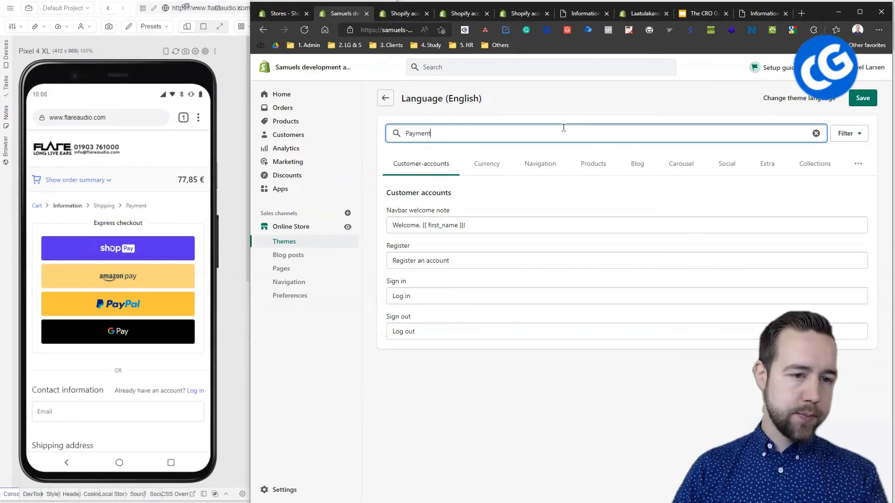
click(615, 112)
scroll(593, 290, down, 4)
scroll(593, 290, down, 10)
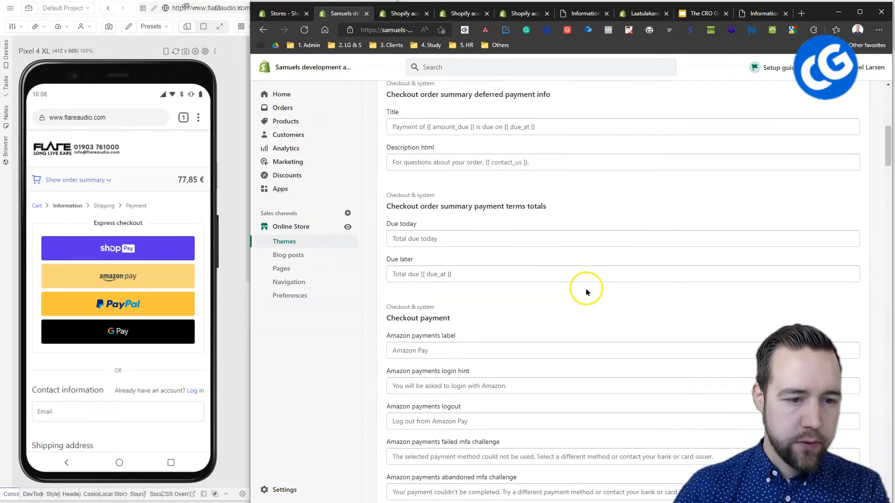
- Prefix the checkout payment Title with 'Secure' so it reads Secure Payment
click(399, 349)
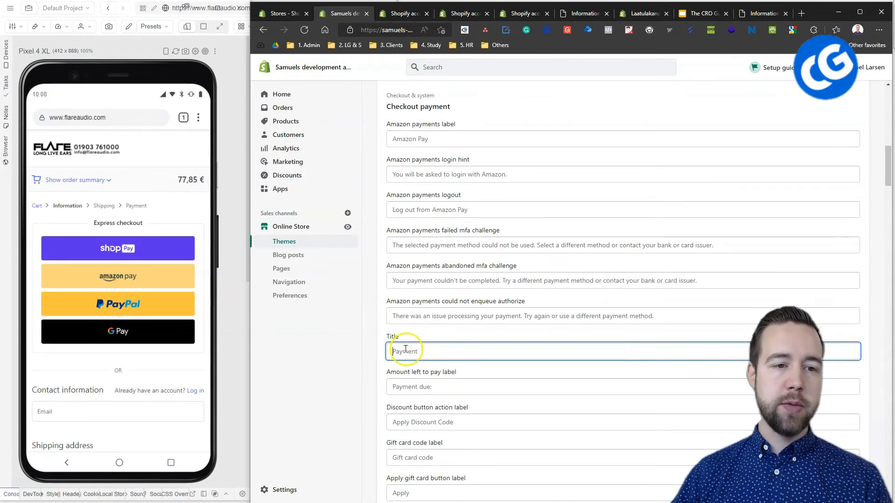
scroll(401, 345, up, 15)
scroll(463, 221, down, 15)
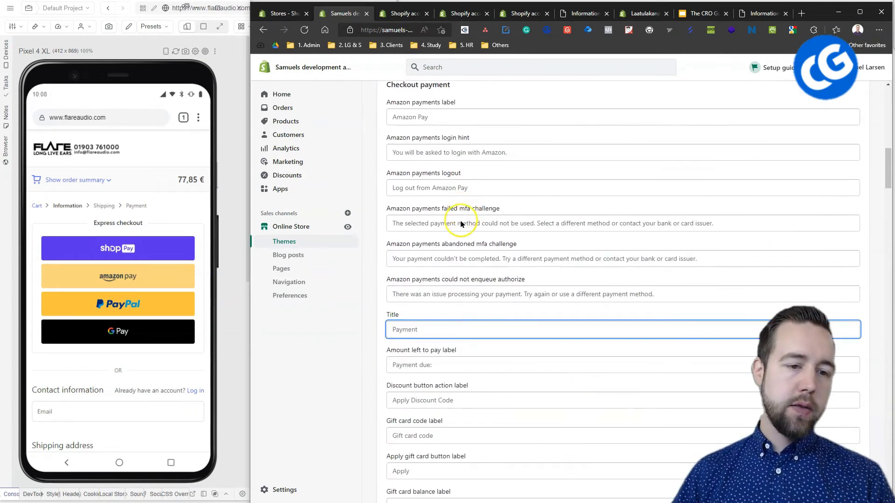
key(ctrl+a)
text(Secure)
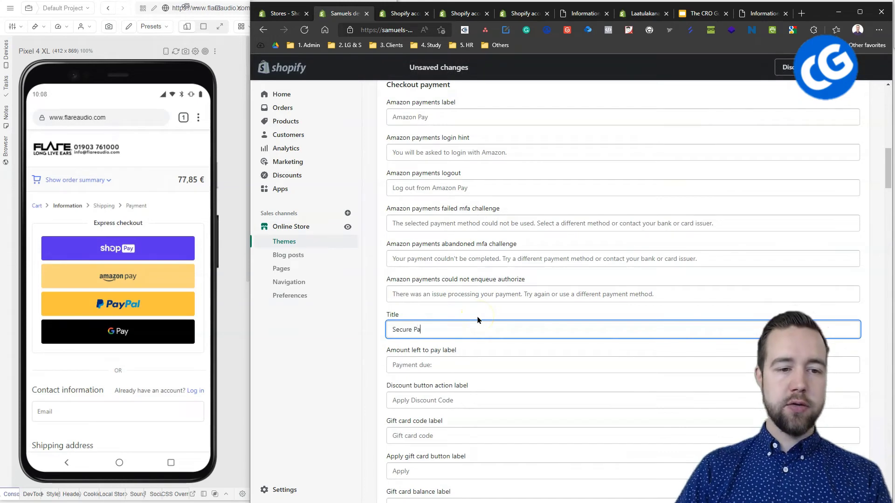
double_click(135, 205)
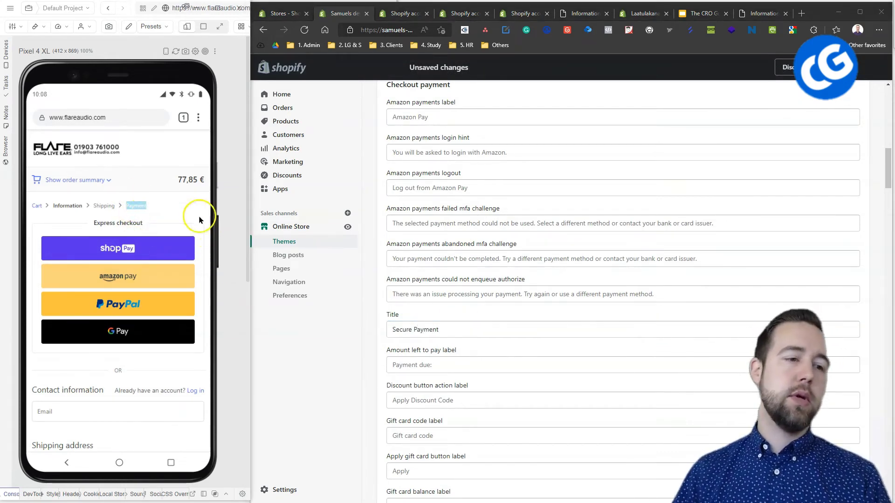
click(167, 200)
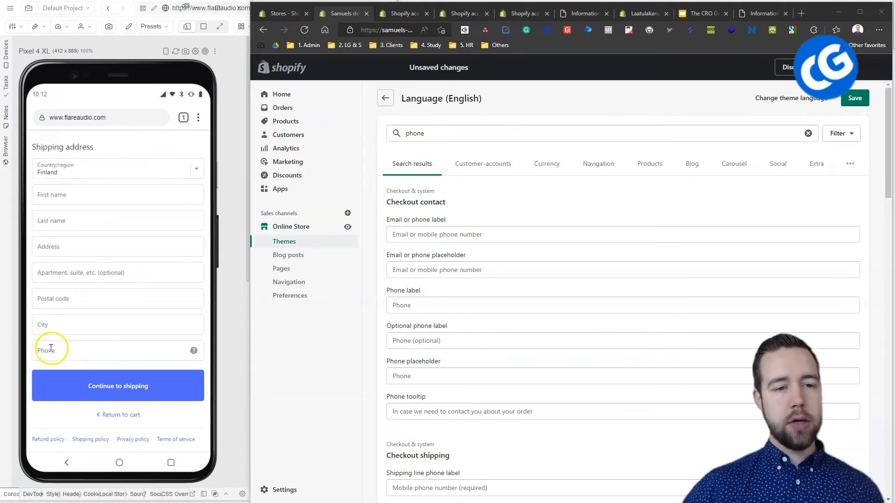
- Change the checkout Phone label to 'Required for shopping confirmation'
click(404, 295)
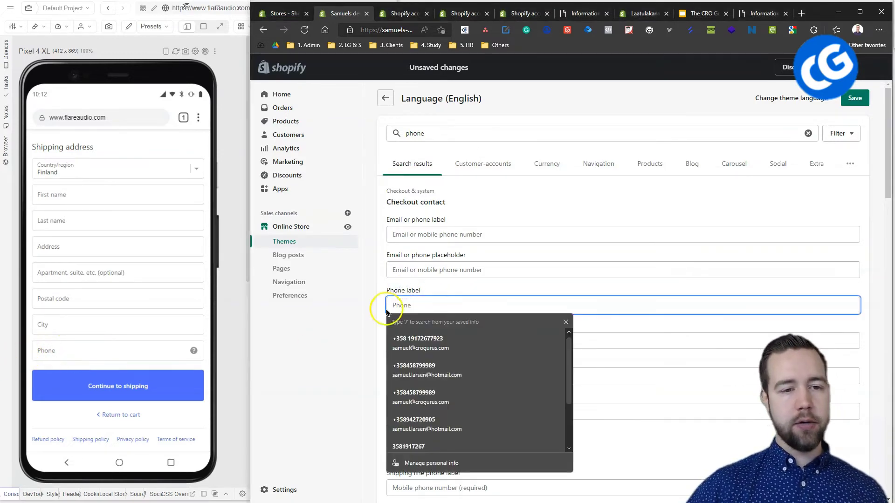
click(345, 354)
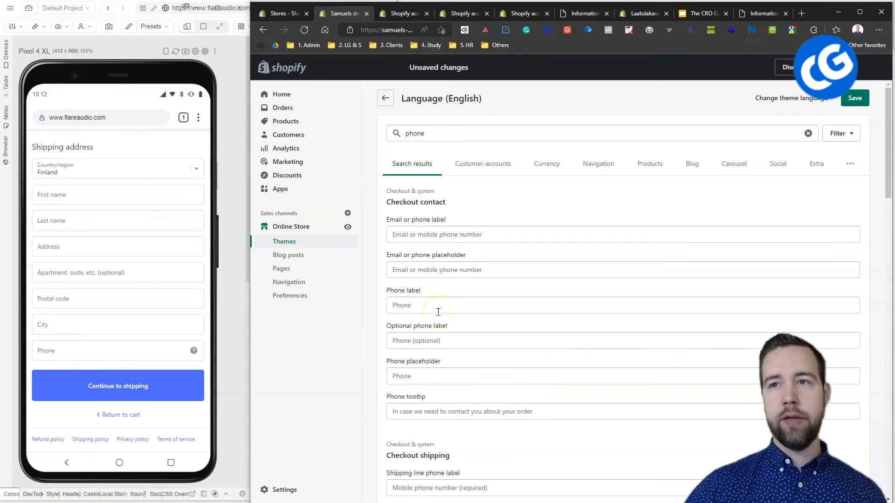
click(438, 312)
text(Required for shopping confirmation)
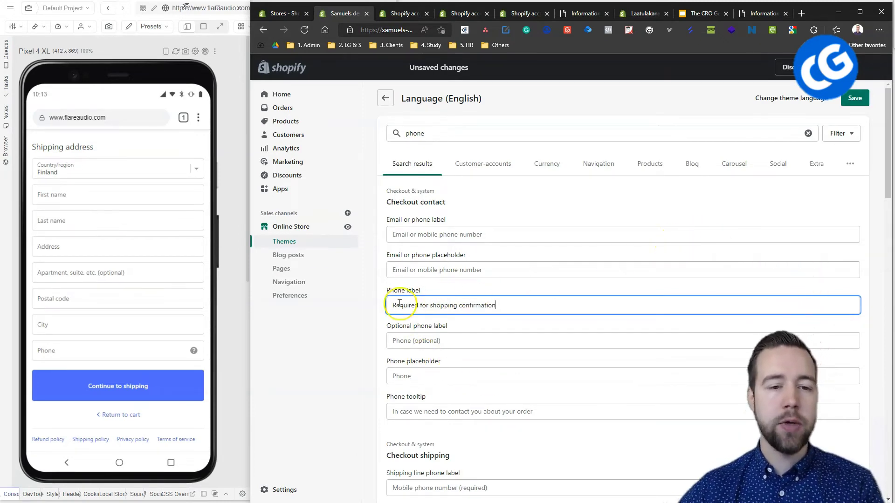
click(366, 350)
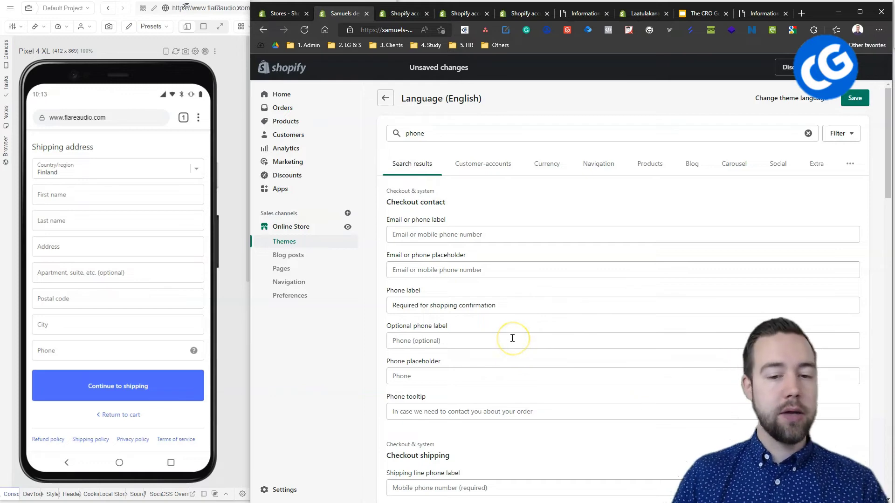
click(503, 302)
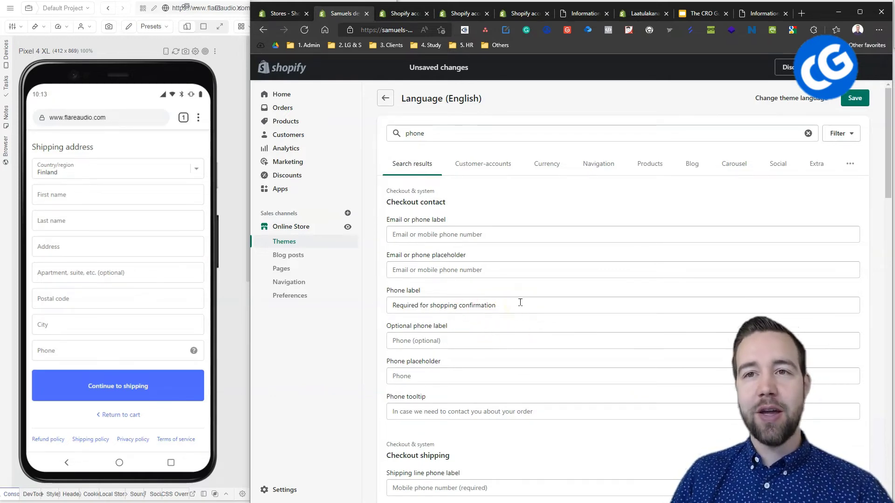
- Filter by 'em' and set the checkout Email label to 'Required for order confirmation'
double_click(473, 127)
text(email)
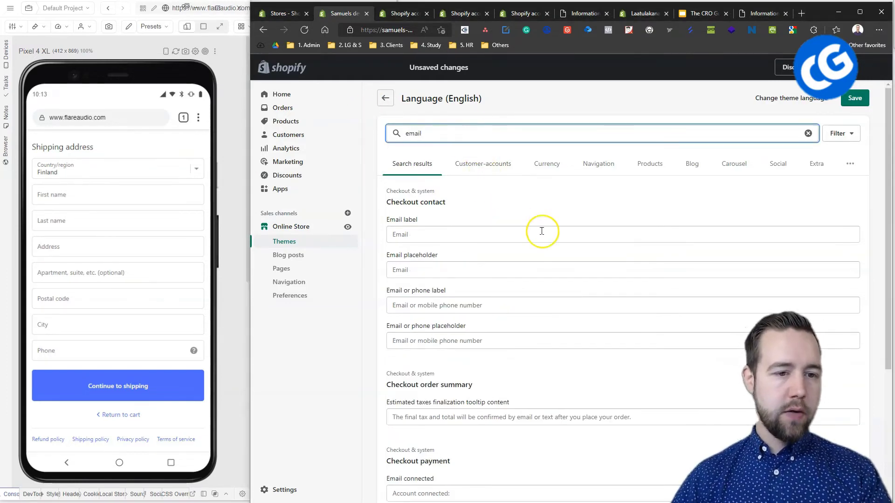
click(546, 233)
scroll(181, 310, up, 2)
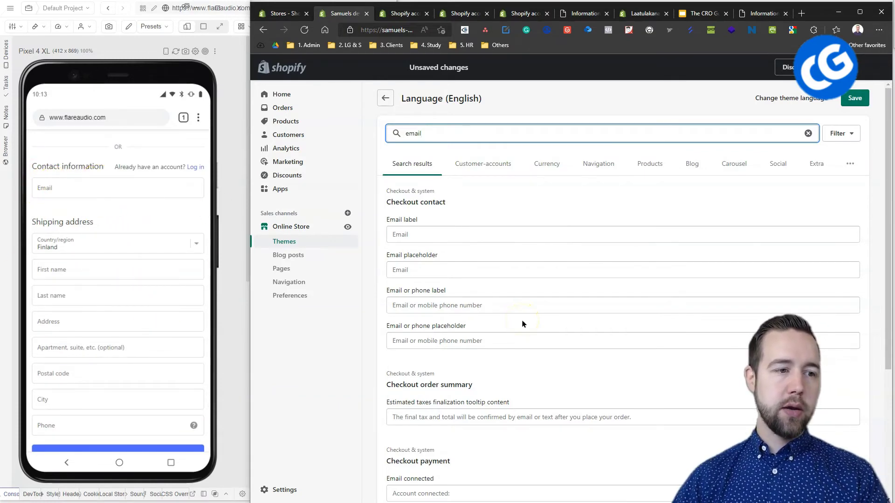
click(503, 234)
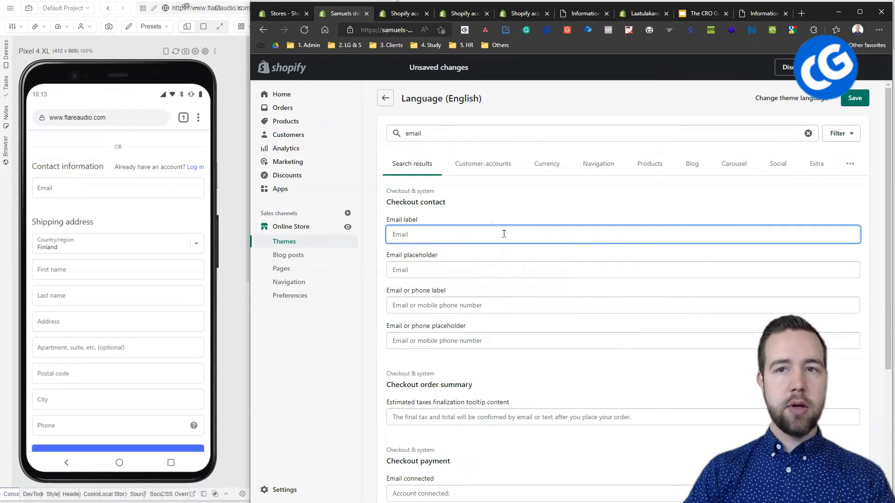
text(Required for order)
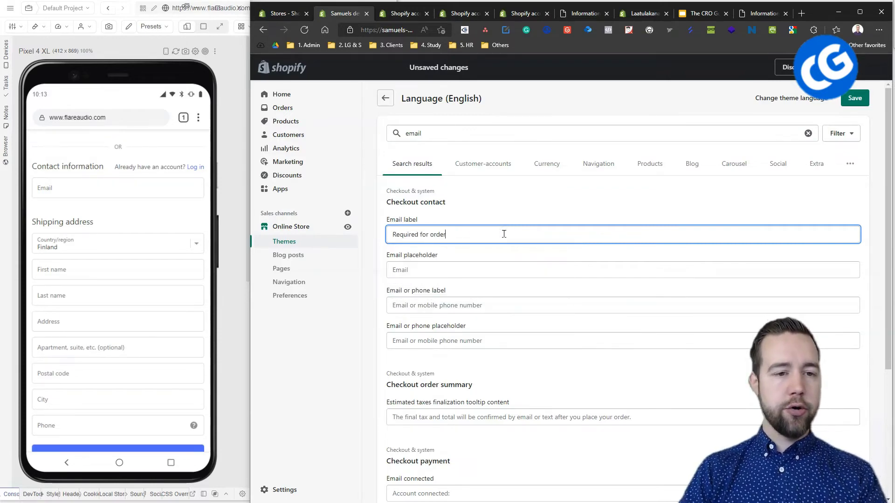
text( confirmation)
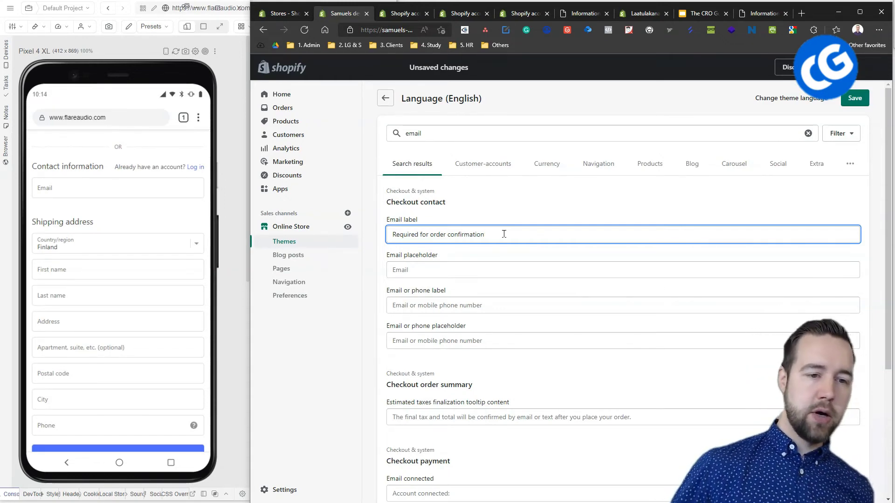
scroll(504, 234, down, 5)
scroll(513, 280, up, 3)
scroll(536, 207, up, 2)
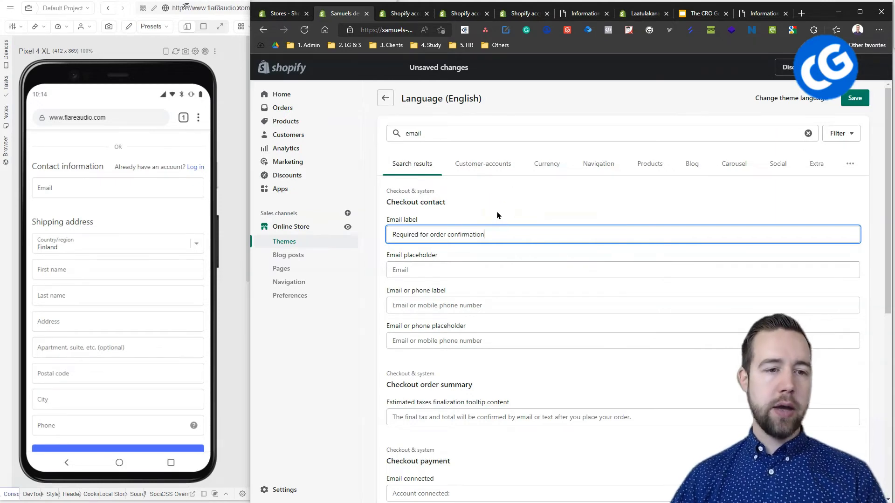
- Exit the language editor and show Store details beside the Fighters Market checkout
click(394, 98)
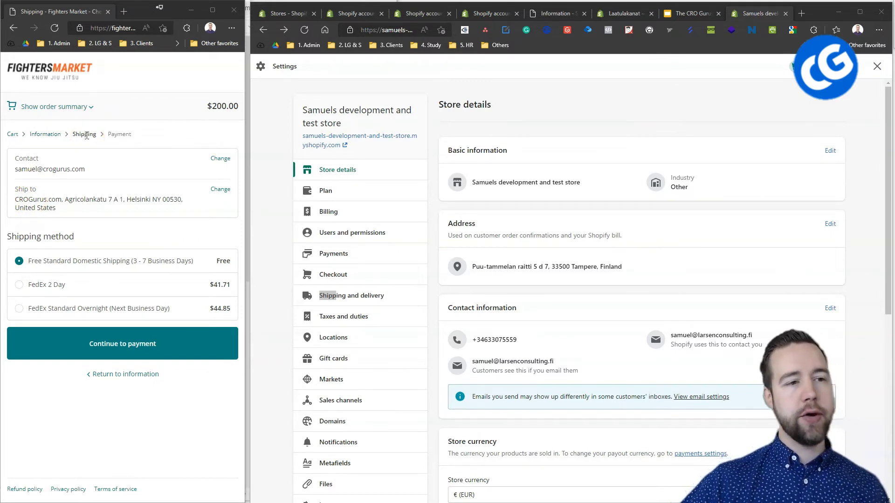
double_click(85, 135)
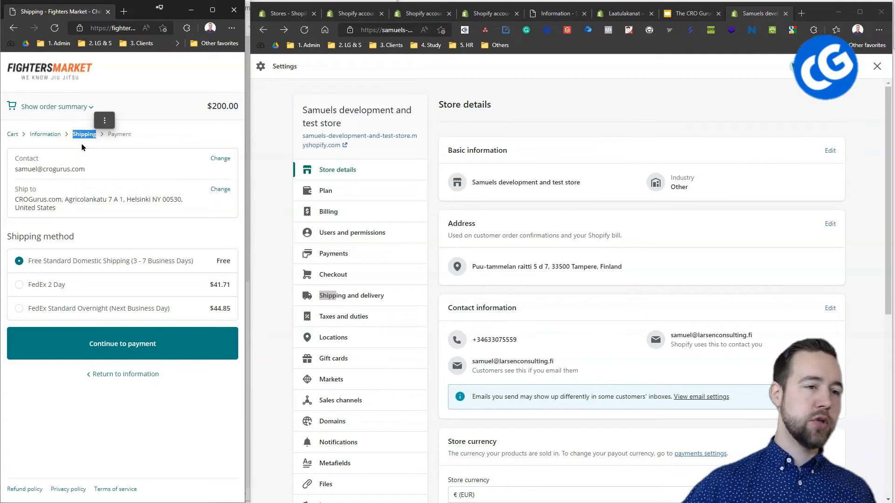
right_click(77, 138)
key(Escape)
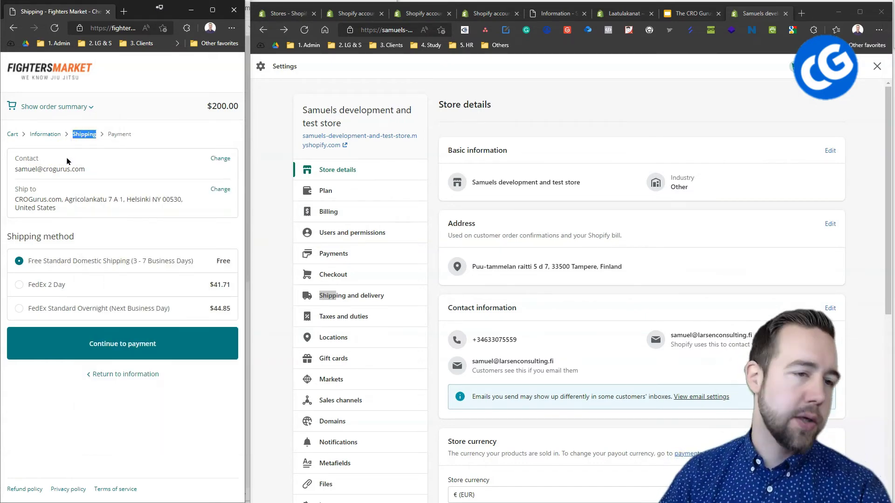
click(63, 166)
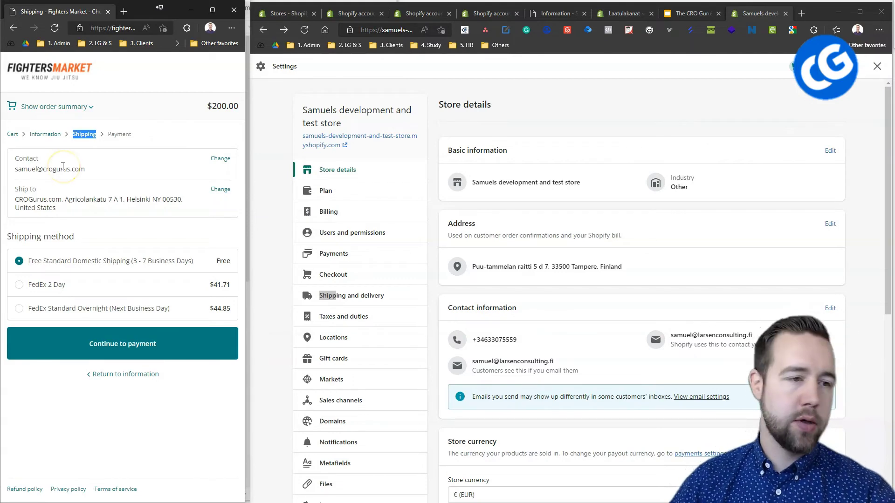
click(71, 163)
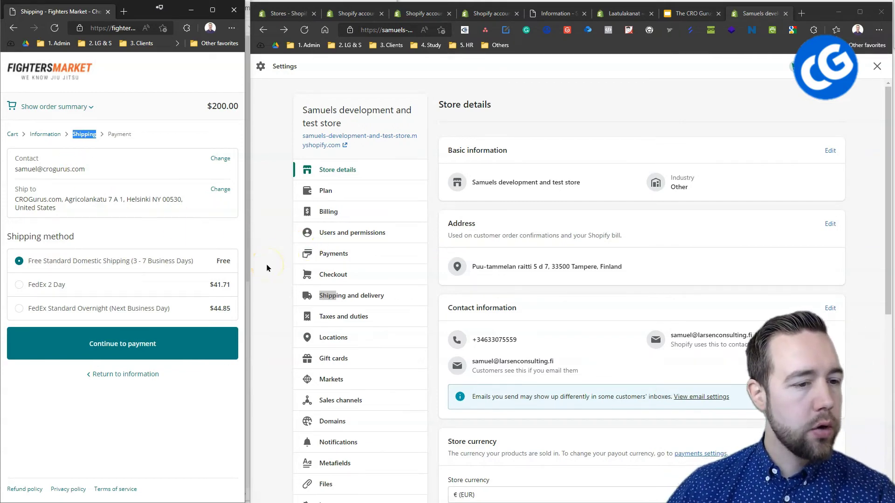
- Open Shipping and delivery settings, then select FedEx Standard Overnight (Next Business Day), bringing the total to $244.85
click(372, 297)
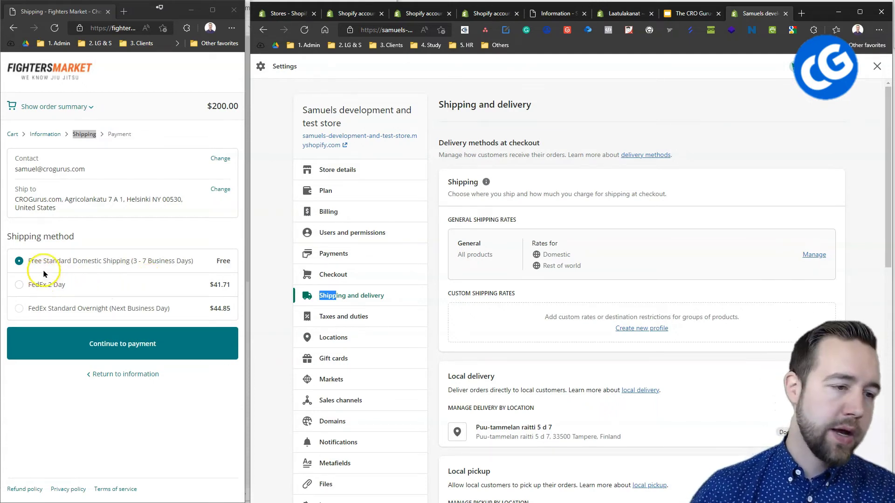
drag(28, 265, 131, 266)
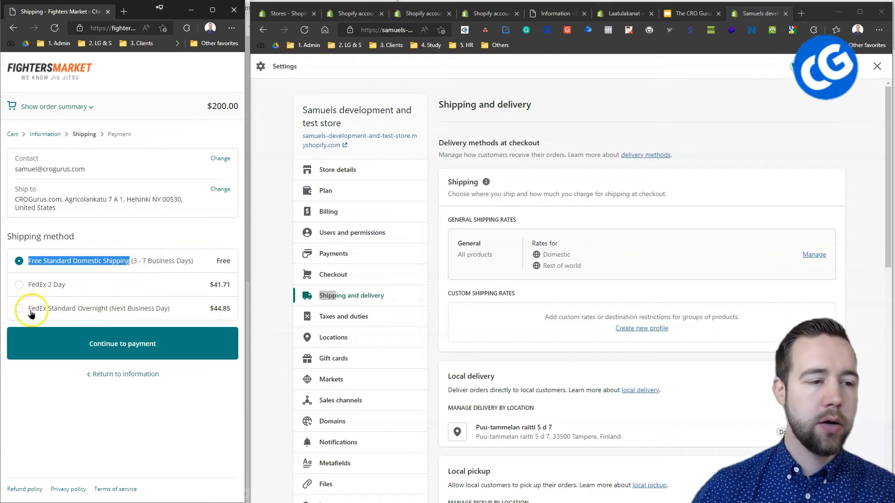
drag(28, 309, 177, 312)
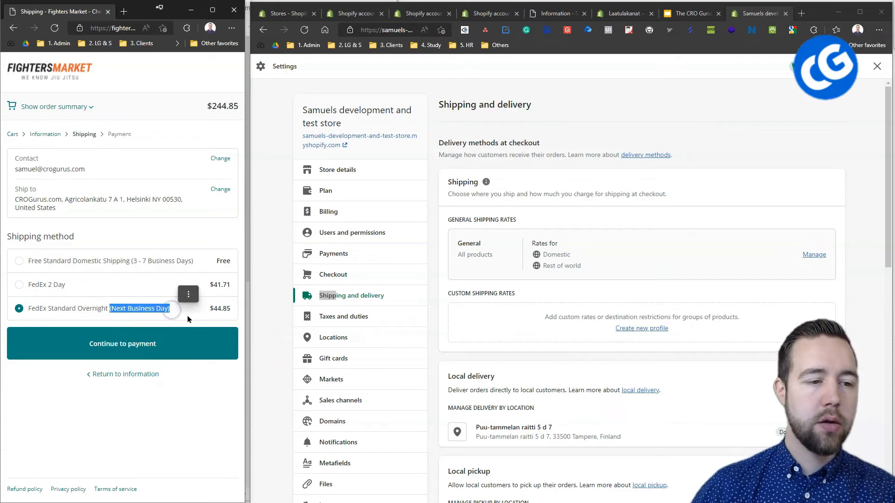
click(186, 422)
click(175, 439)
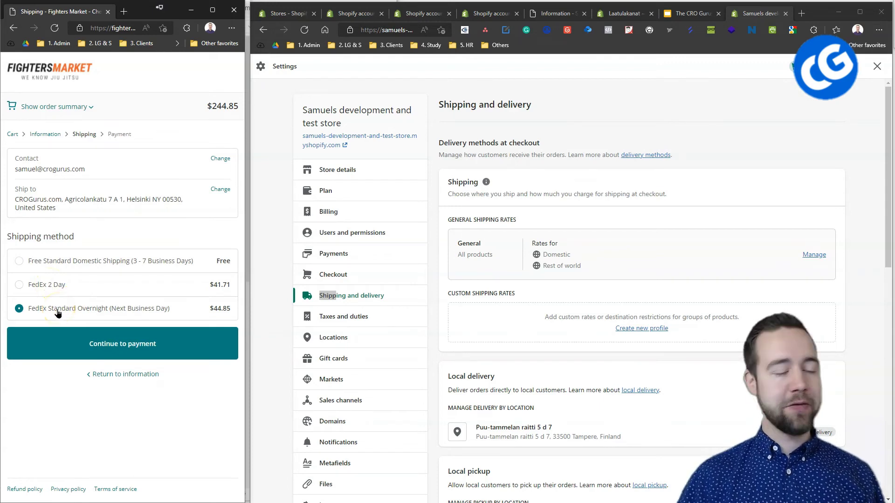
- Select Free Standard Domestic Shipping so the checkout total is $200.00 again
click(103, 265)
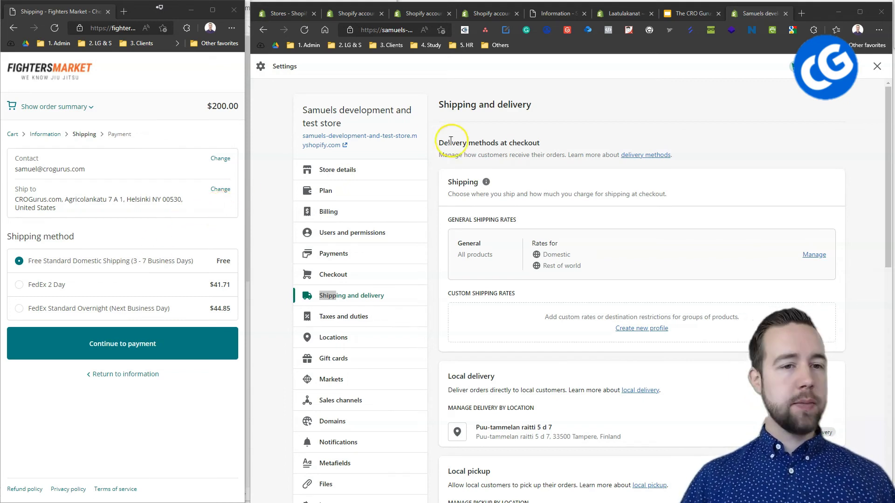
- Continue to payment, review the card, Shop Pay and PayPal options, then try Pay now with an empty card number
click(160, 337)
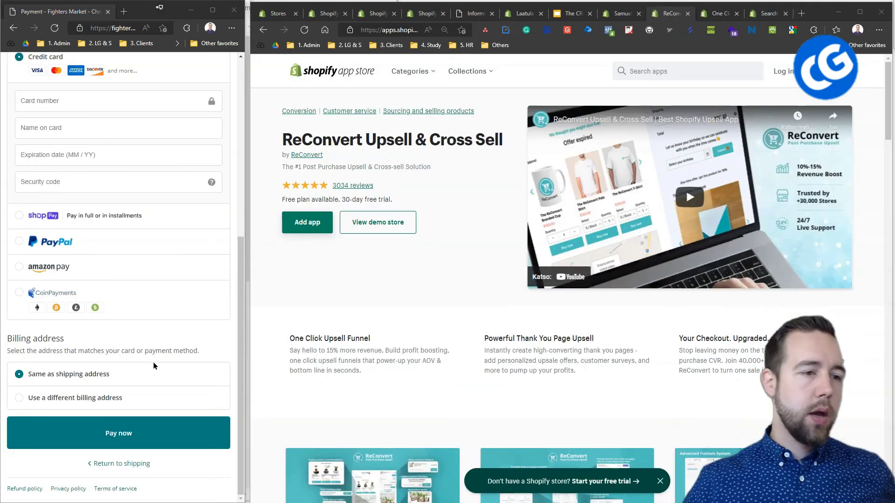
click(176, 374)
scroll(176, 373, up, 7)
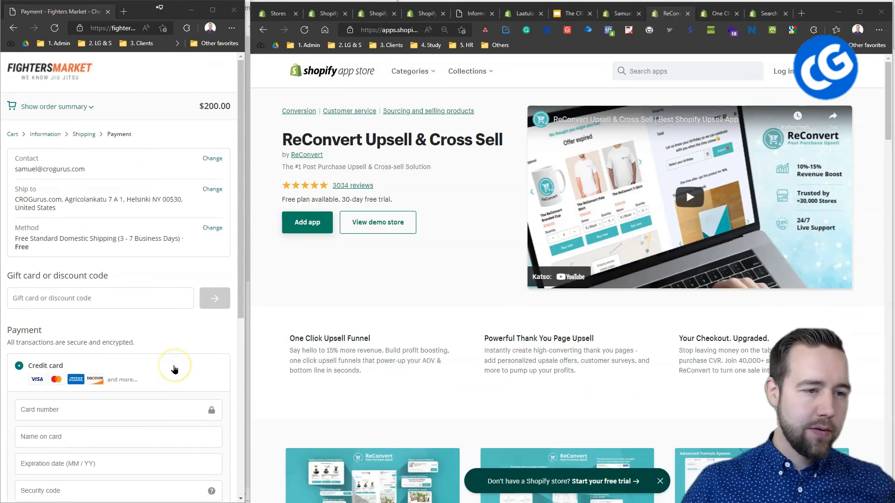
click(176, 373)
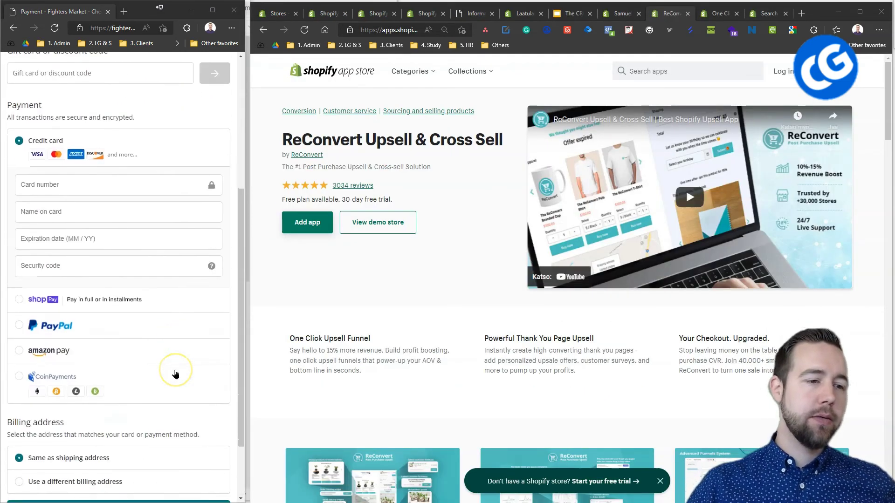
scroll(176, 376, down, 1)
scroll(178, 378, up, 3)
scroll(178, 378, up, 3)
scroll(177, 386, down, 1)
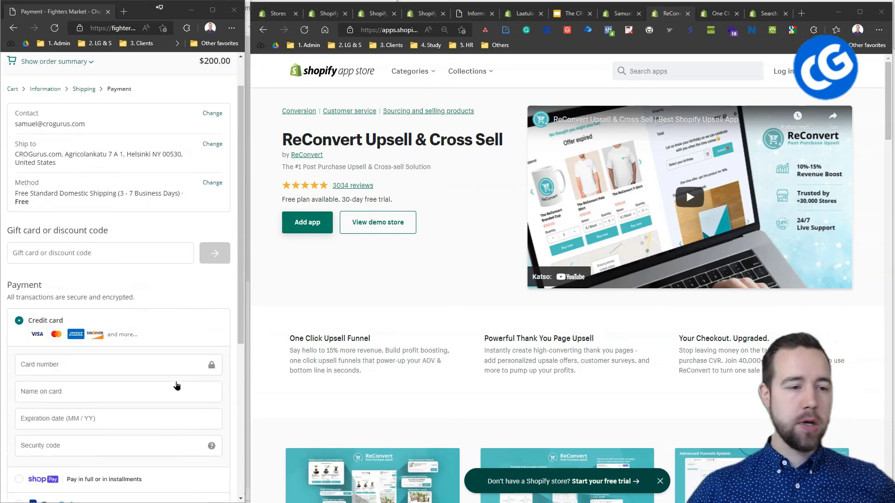
scroll(176, 386, down, 5)
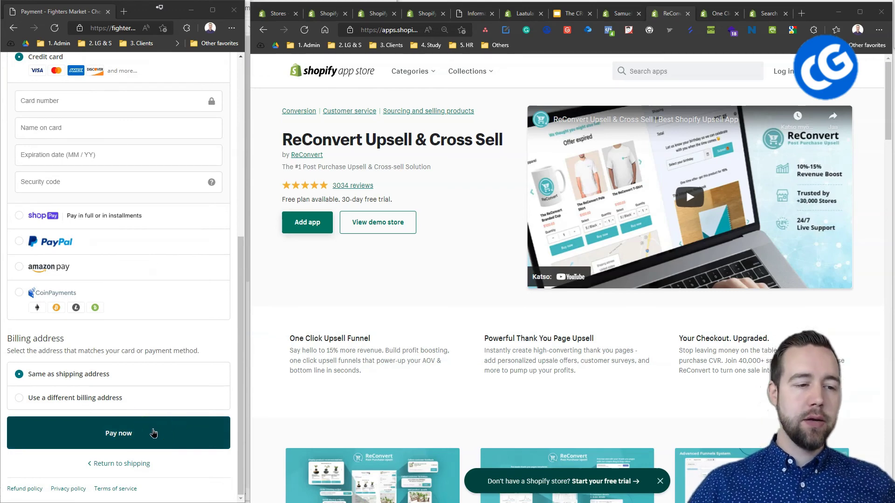
click(157, 438)
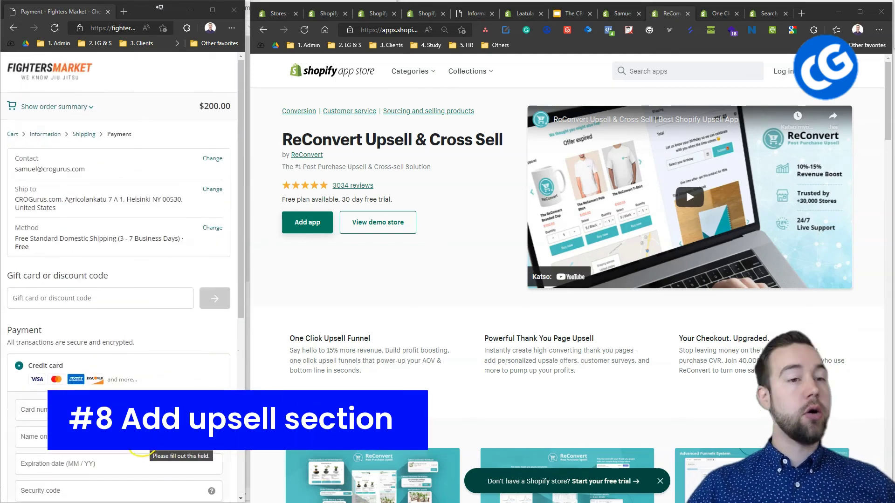
- Open the first ReConvert screenshot enlarged and maximize the browser window
click(377, 339)
scroll(377, 339, down, 5)
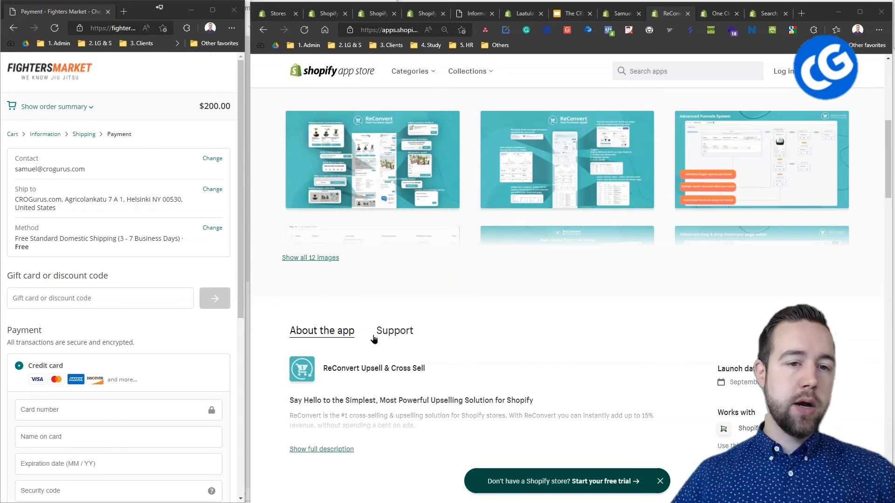
scroll(374, 339, up, 2)
click(393, 272)
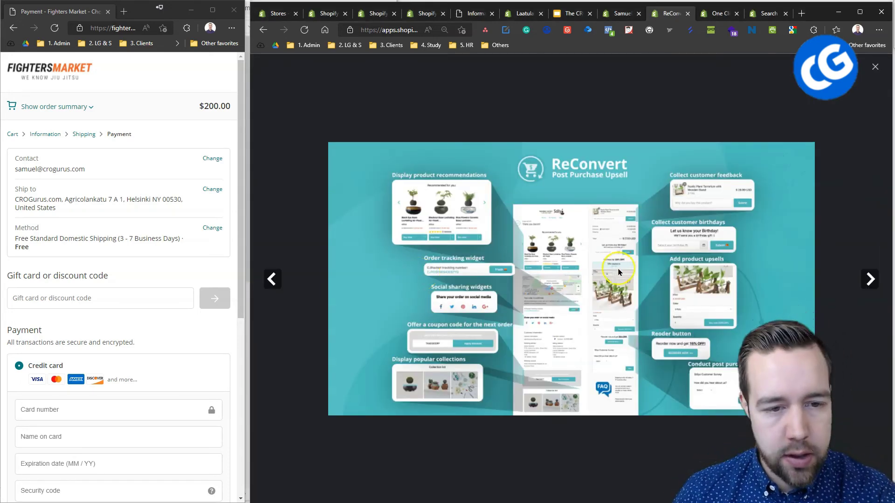
click(860, 14)
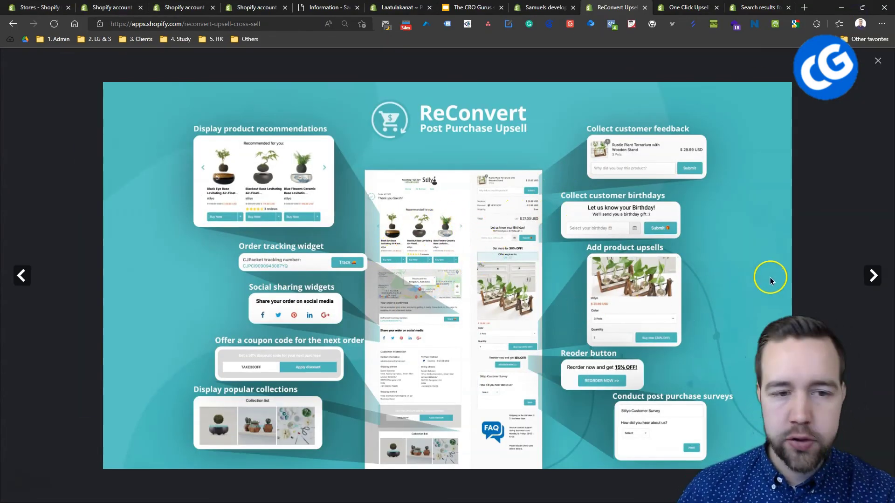
- Advance past the Advanced Funnels System and Product Recommendations slides to the Product Upsell screenshot
click(875, 278)
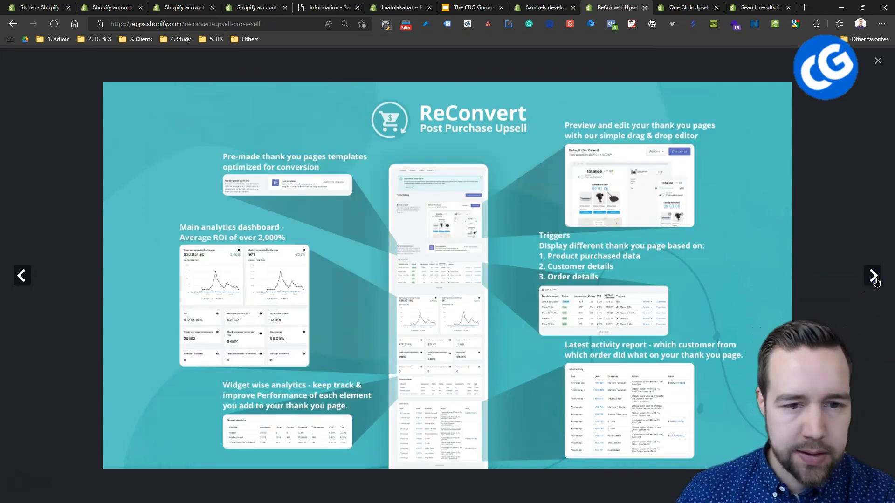
click(875, 278)
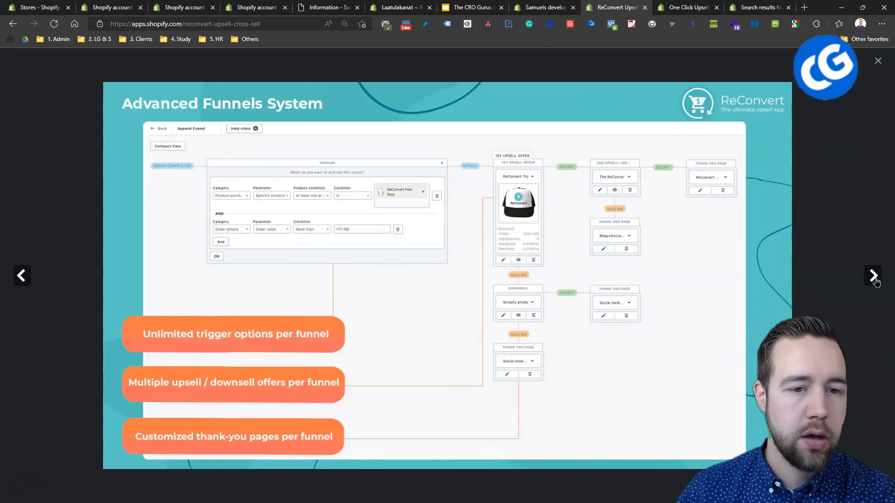
click(874, 278)
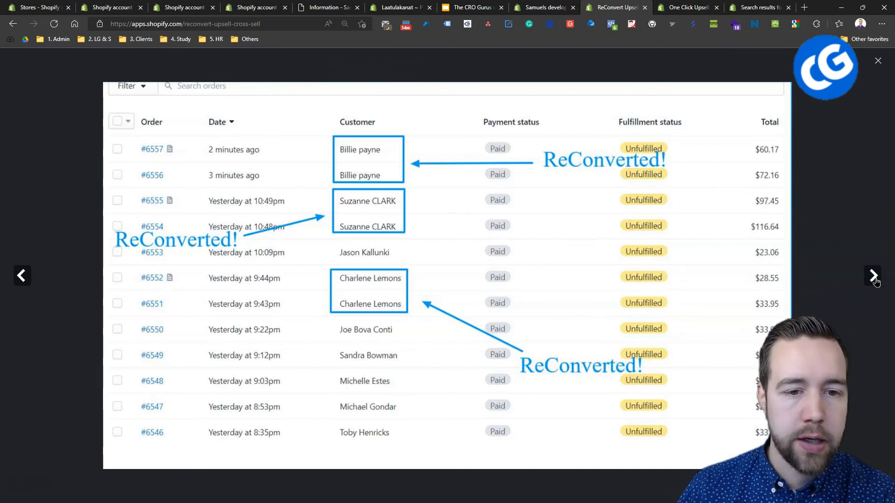
click(874, 278)
click(875, 278)
click(875, 279)
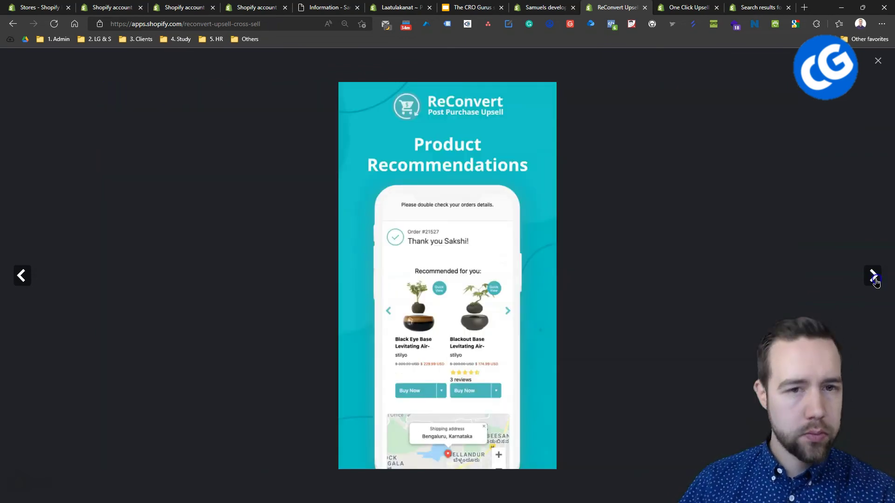
click(875, 279)
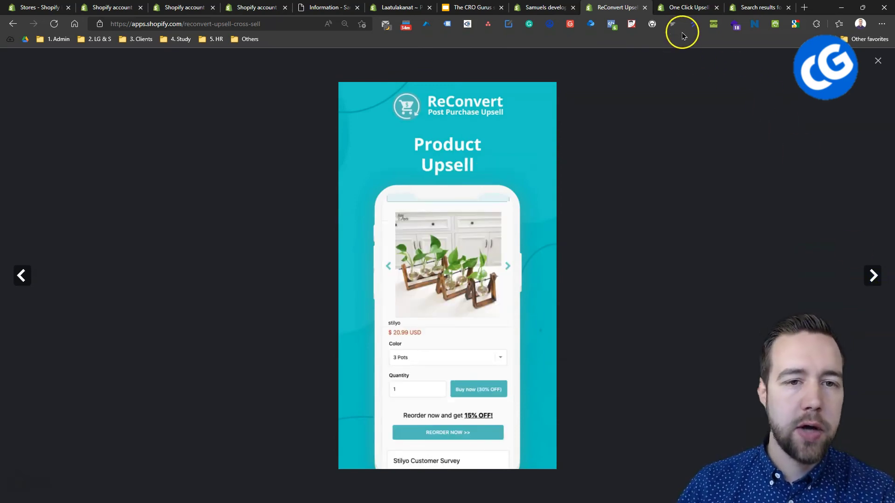
- On the One Click Upsell listing, show all images and enlarge the Post-Purchase One-Click Upsells screenshot
click(684, 10)
scroll(513, 280, down, 7)
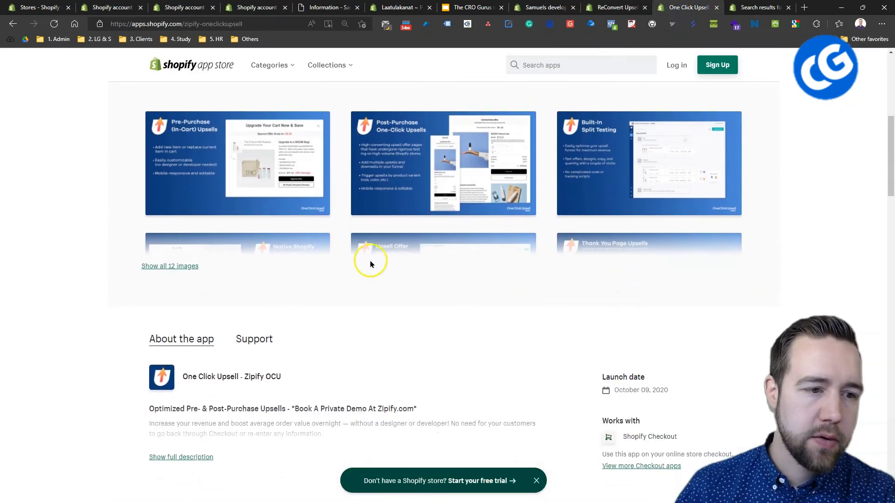
click(174, 264)
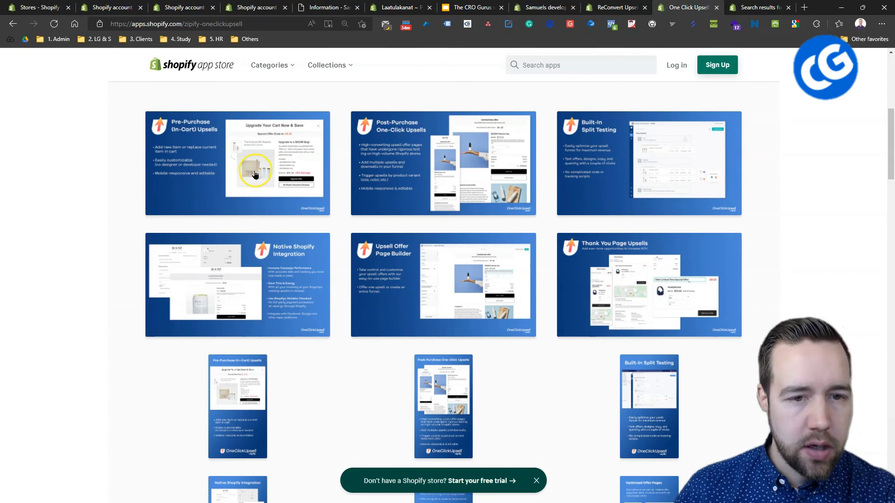
click(444, 187)
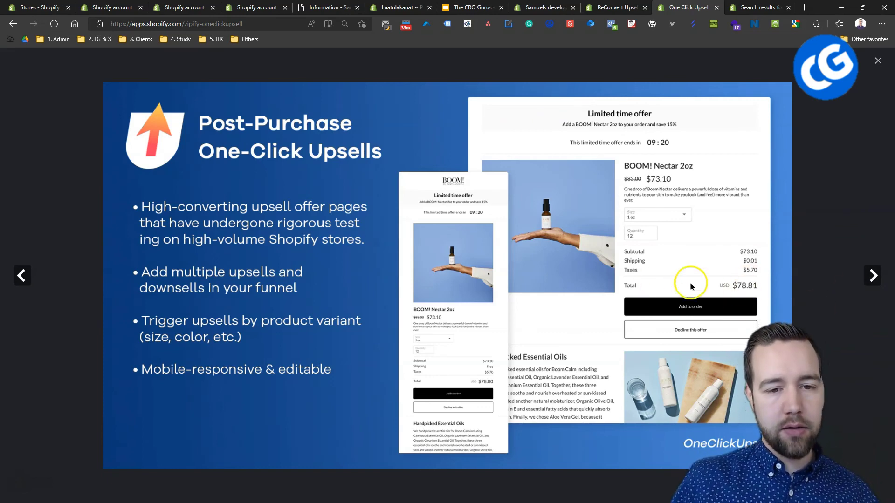
- Page through the Split Testing, Offer Page Builder, Thank You and In-Cart slides, then return to the upsell results
click(862, 275)
click(892, 278)
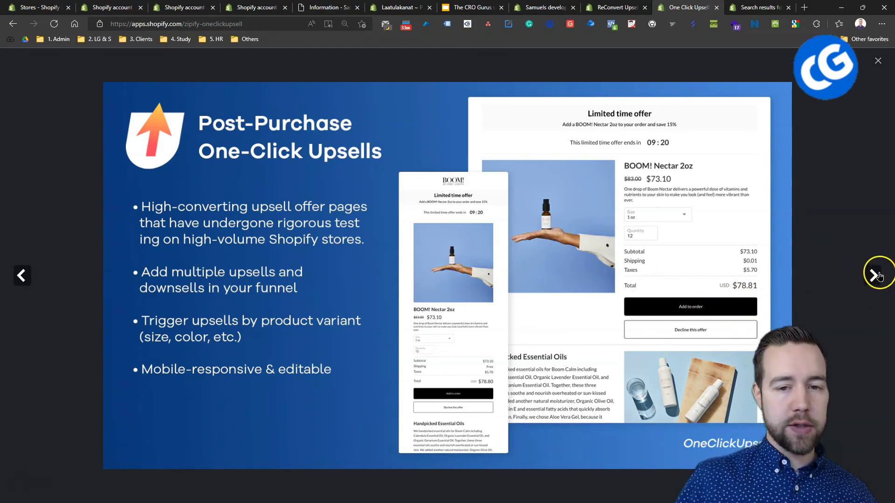
click(873, 275)
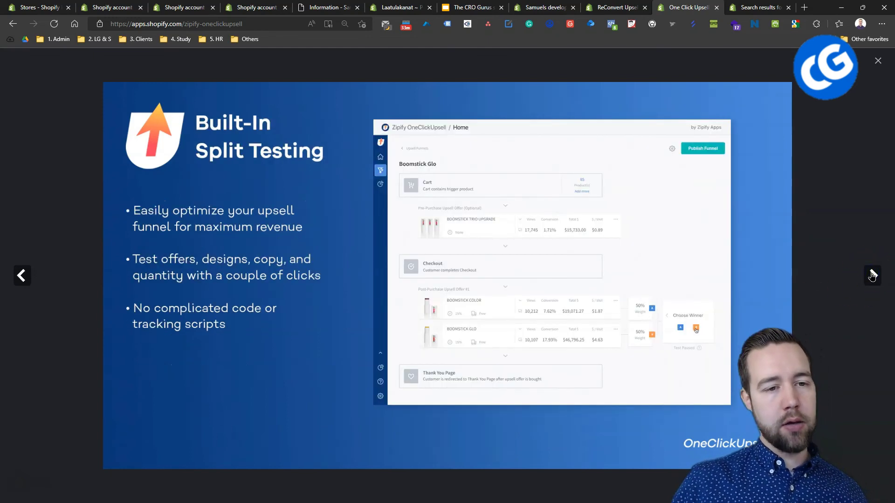
click(872, 275)
click(872, 275)
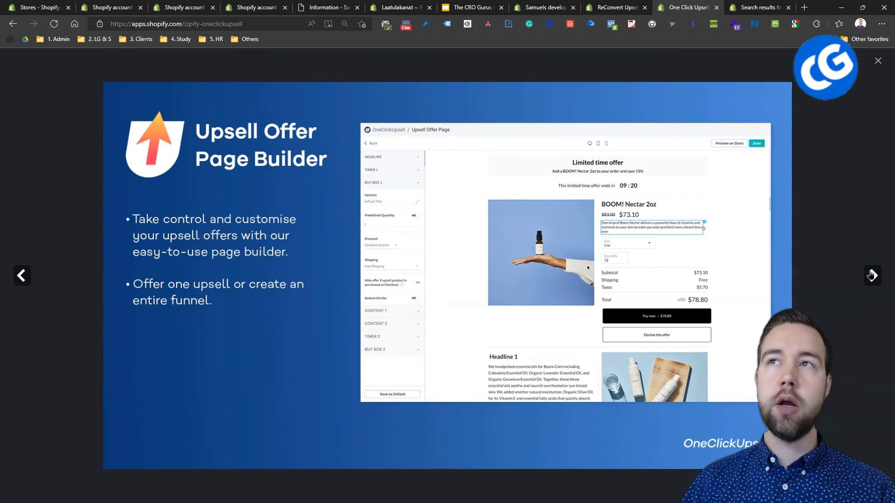
click(871, 274)
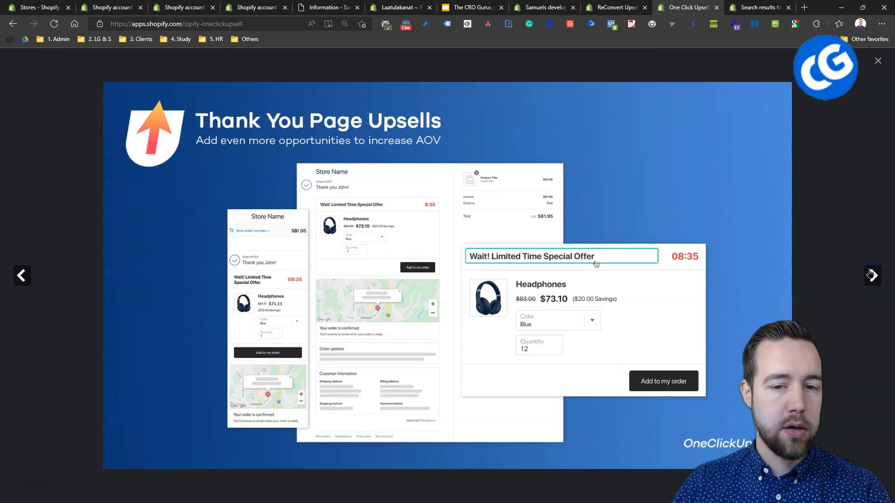
click(870, 274)
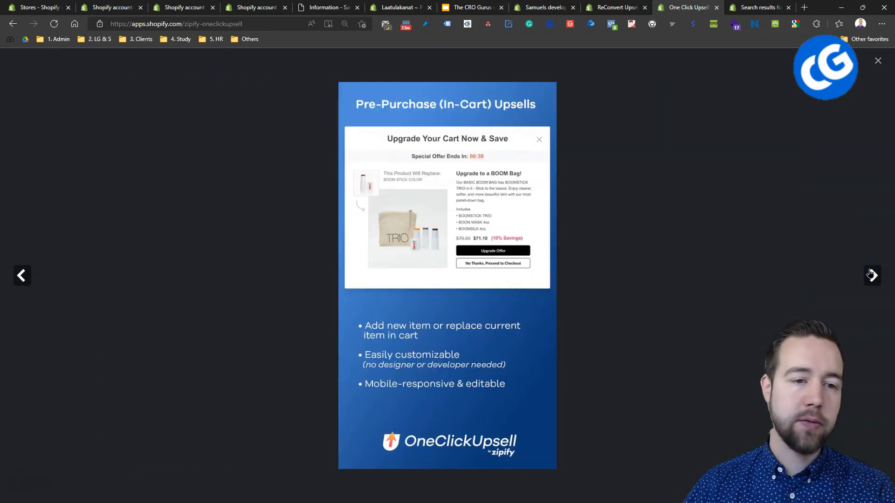
click(871, 273)
click(870, 273)
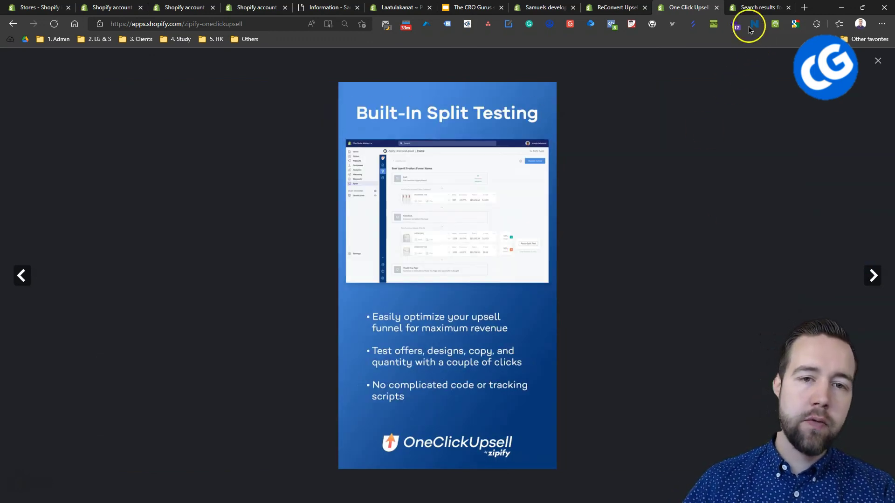
click(748, 9)
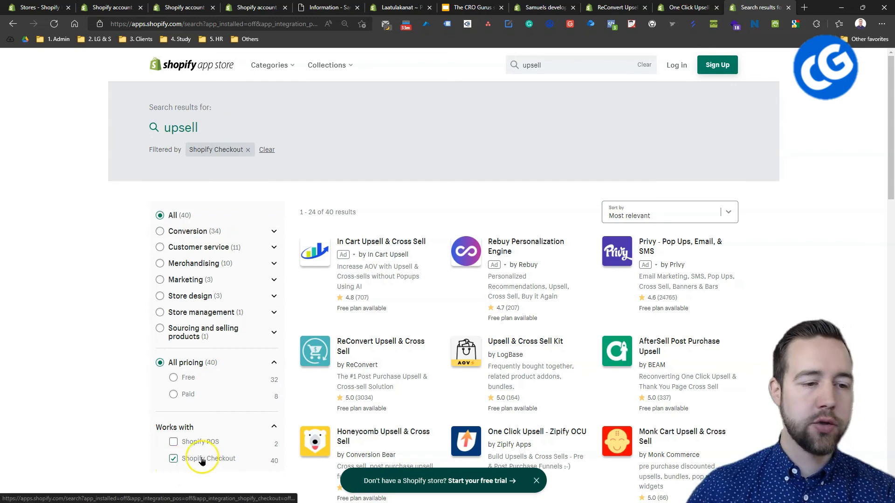
scroll(832, 243, down, 2)
scroll(834, 250, down, 8)
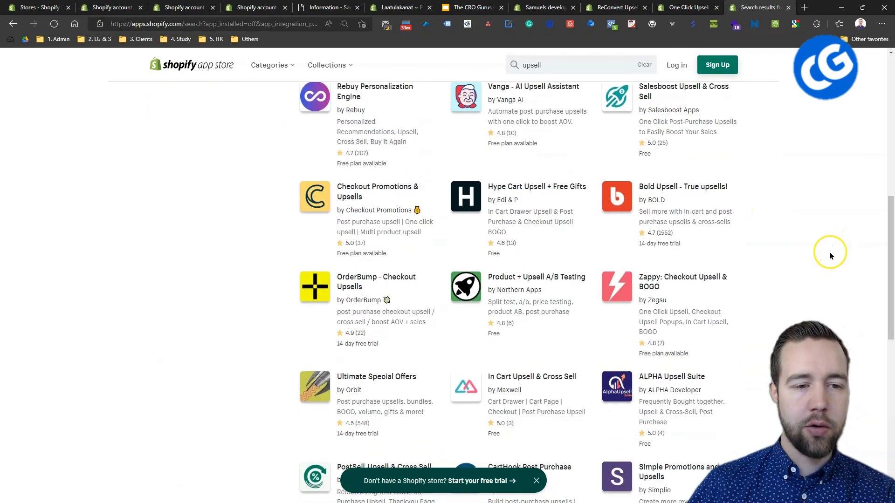
scroll(829, 252, down, 2)
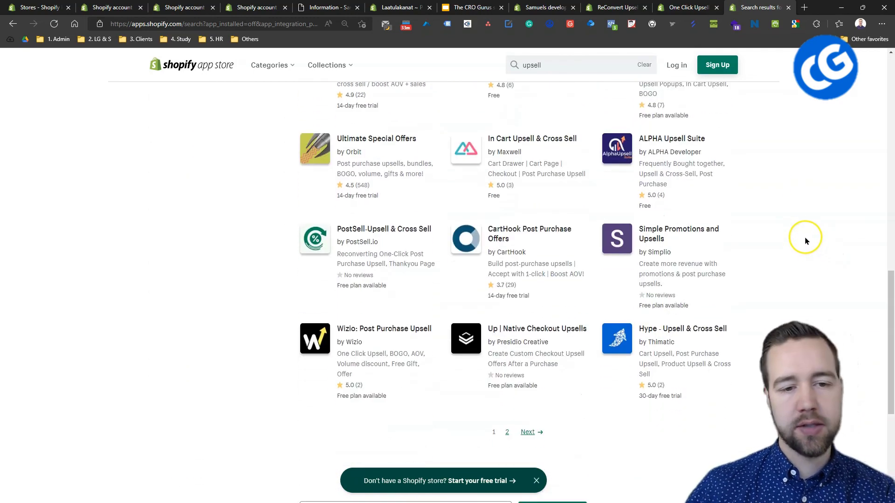
scroll(806, 242, up, 4)
scroll(806, 243, up, 7)
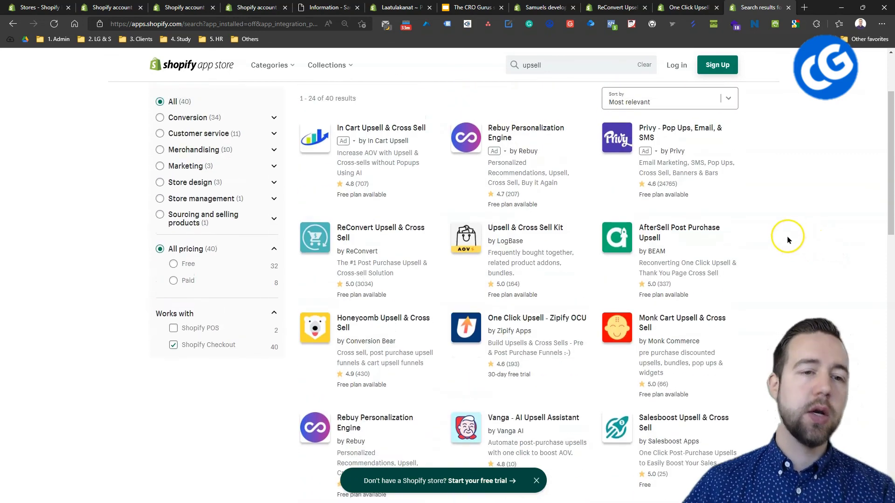
scroll(788, 238, up, 2)
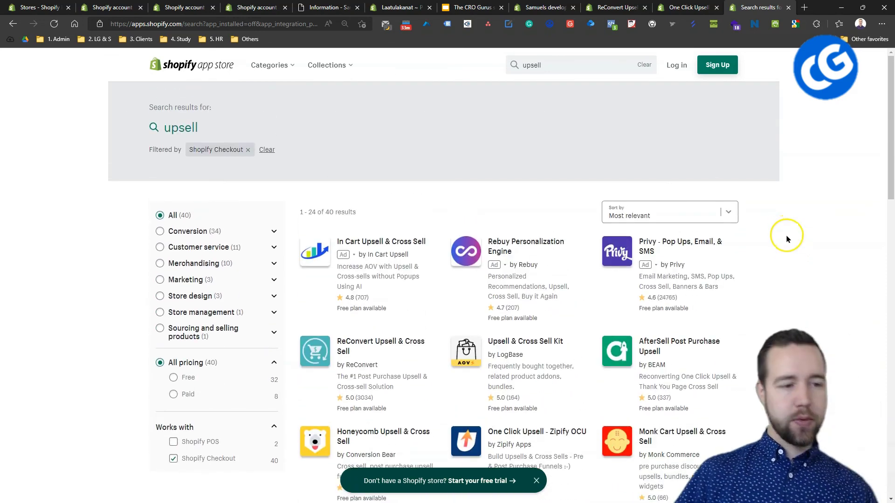